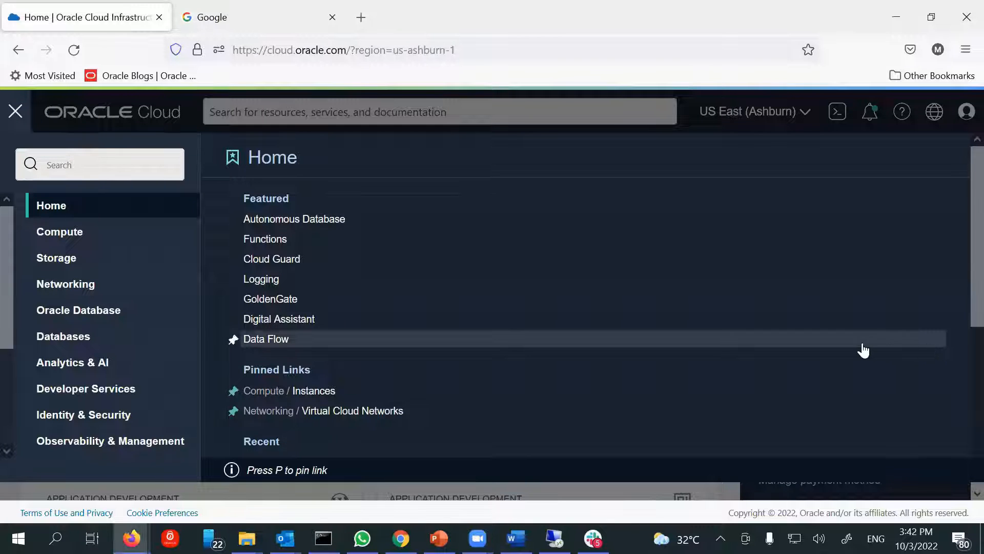
- Open the details of the shj-windows compute instance
left_click(61, 234)
left_click(259, 239)
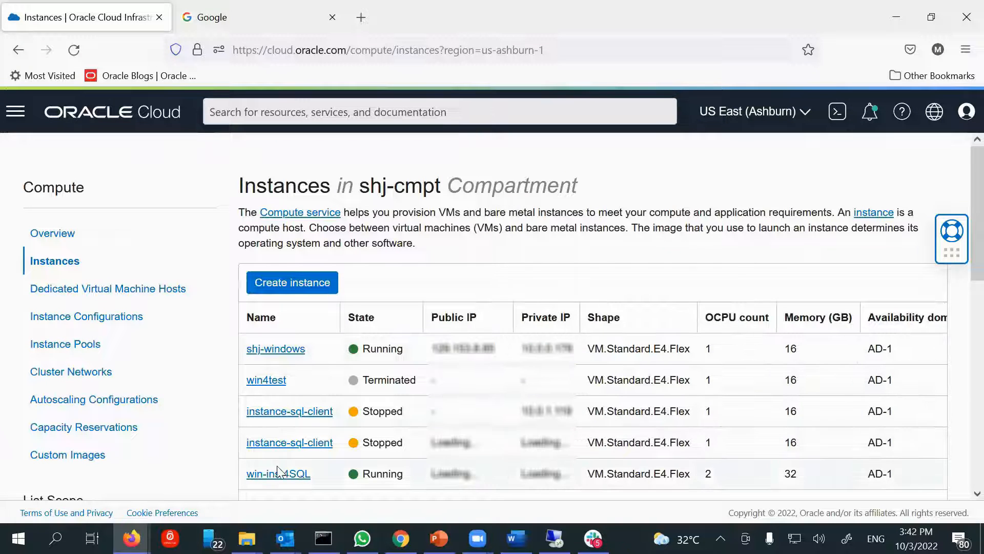
left_click(272, 351)
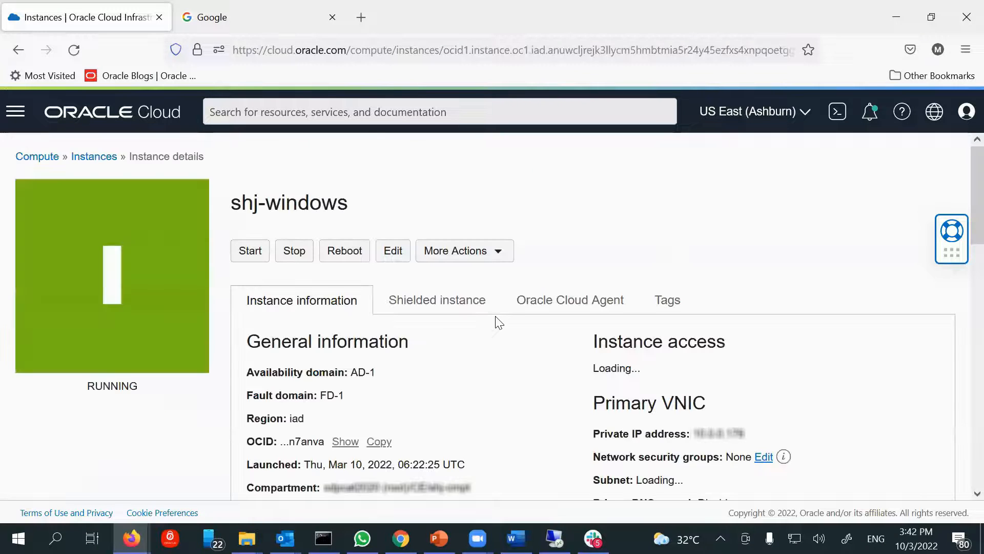
- Open the details of the boot volume attached to the shj-windows instance
scroll(495, 330, "down", 2)
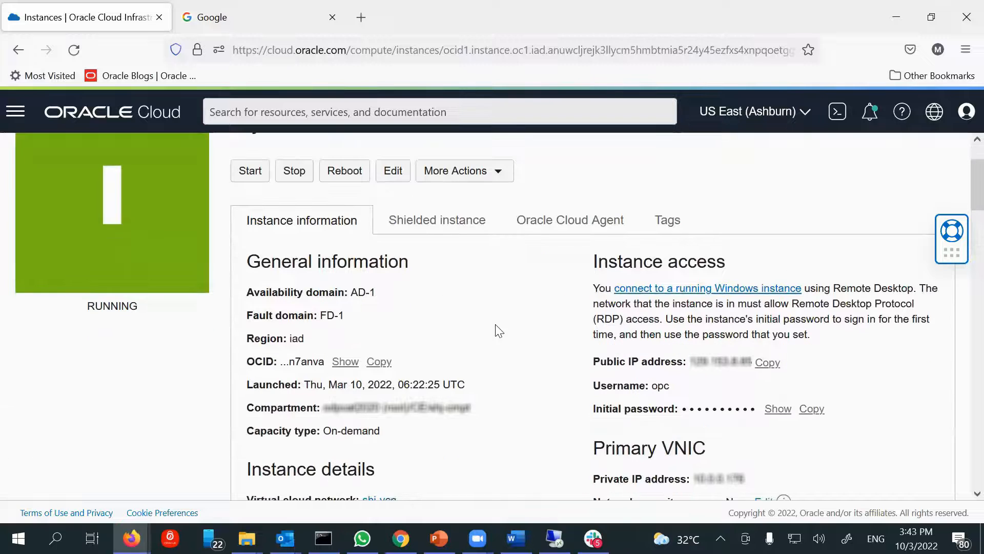
scroll(498, 329, "down", 2)
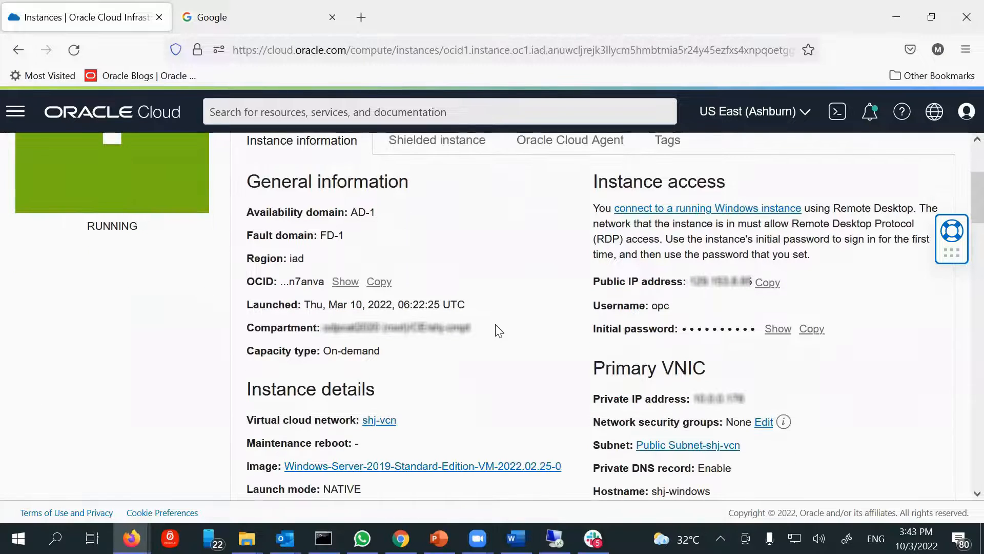
scroll(500, 330, "up", 2)
scroll(499, 331, "down", 6)
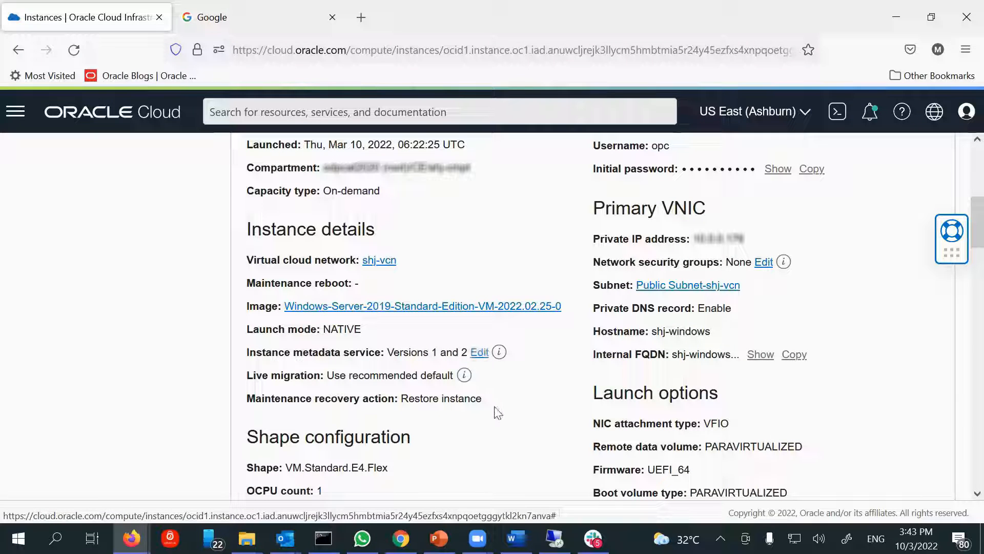
scroll(486, 410, "down", 8)
scroll(485, 410, "down", 2)
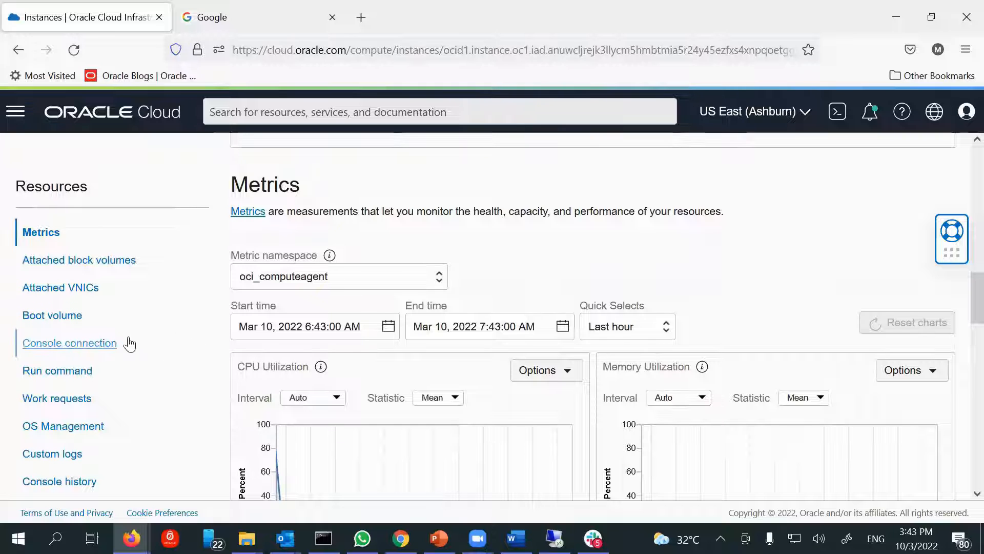
left_click(42, 317)
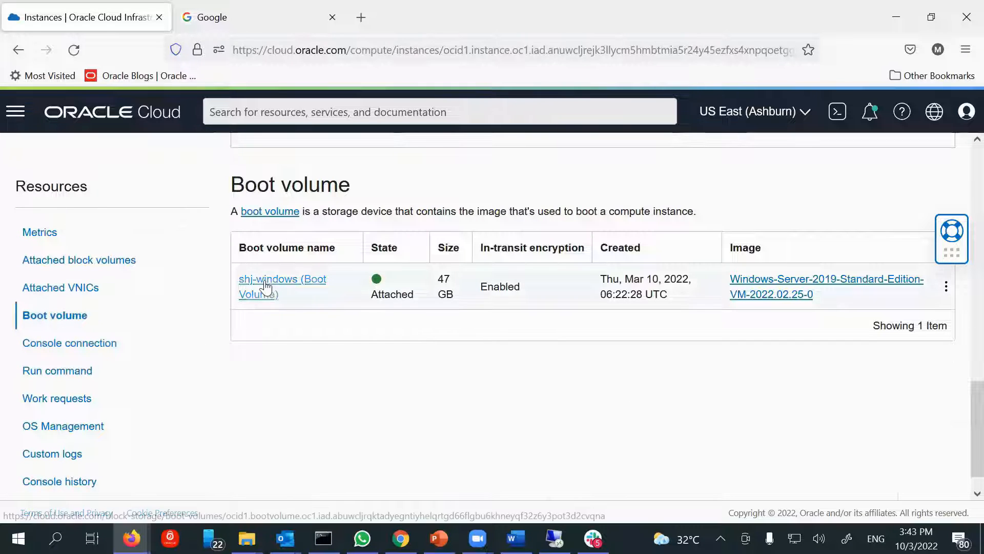
left_click(260, 287)
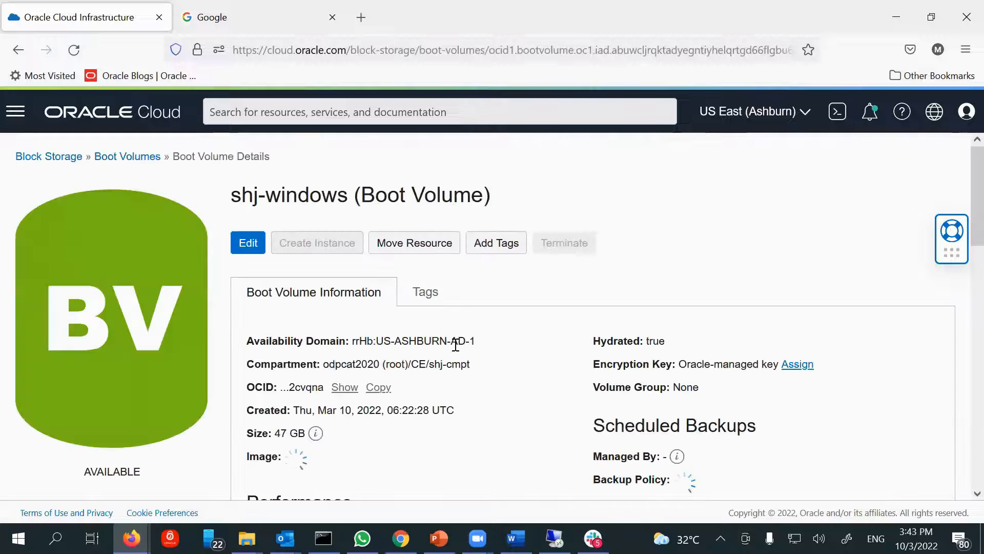
- Create a full backup of the shj-windows boot volume named beforeresize
scroll(455, 345, "down", 7)
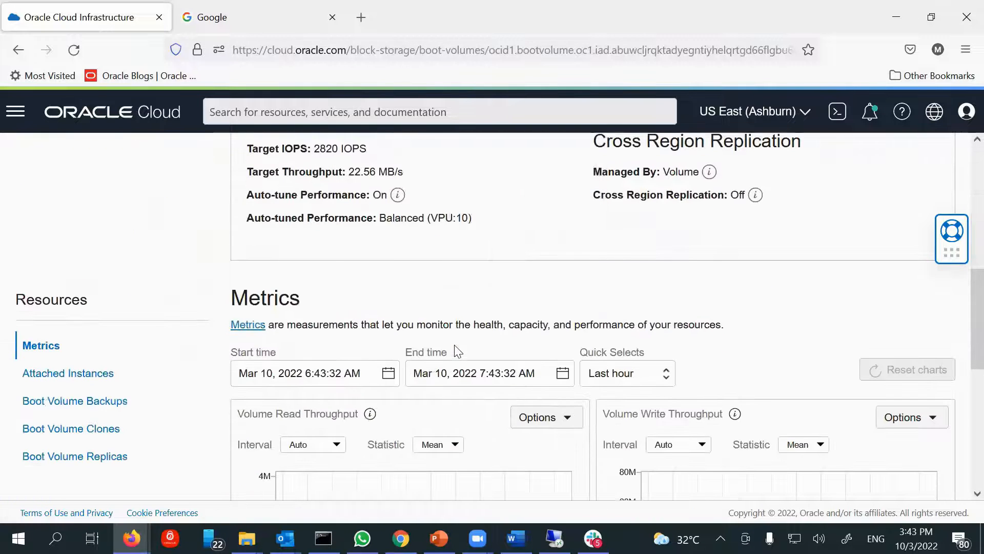
left_click(51, 410)
scroll(419, 376, "down", 3)
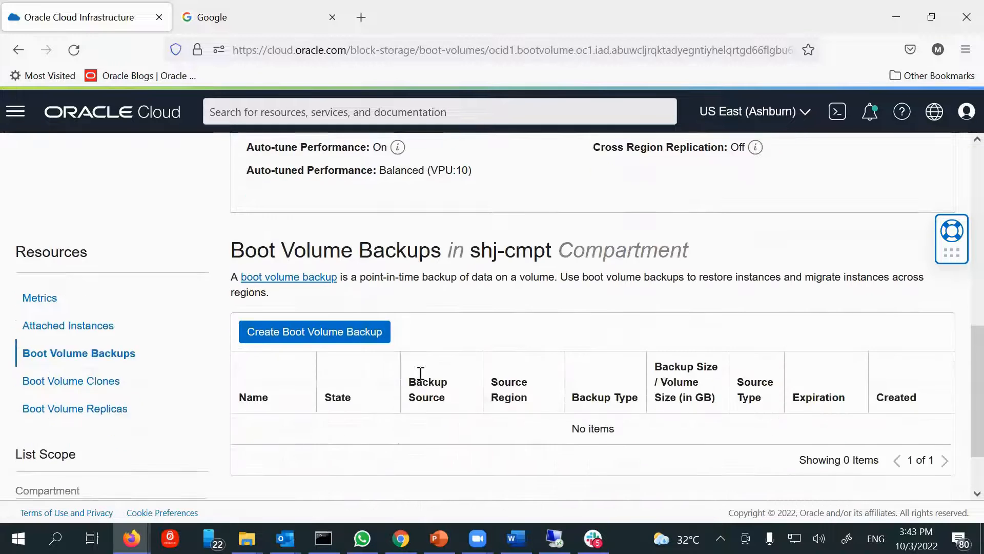
left_click(331, 260)
left_click(408, 237)
type("before")
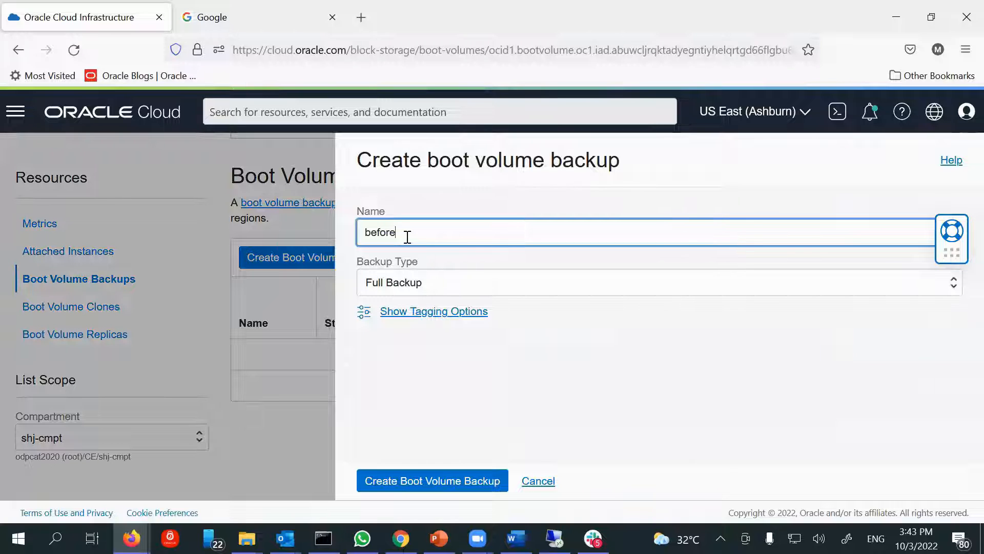
type("resizes")
left_click(440, 479)
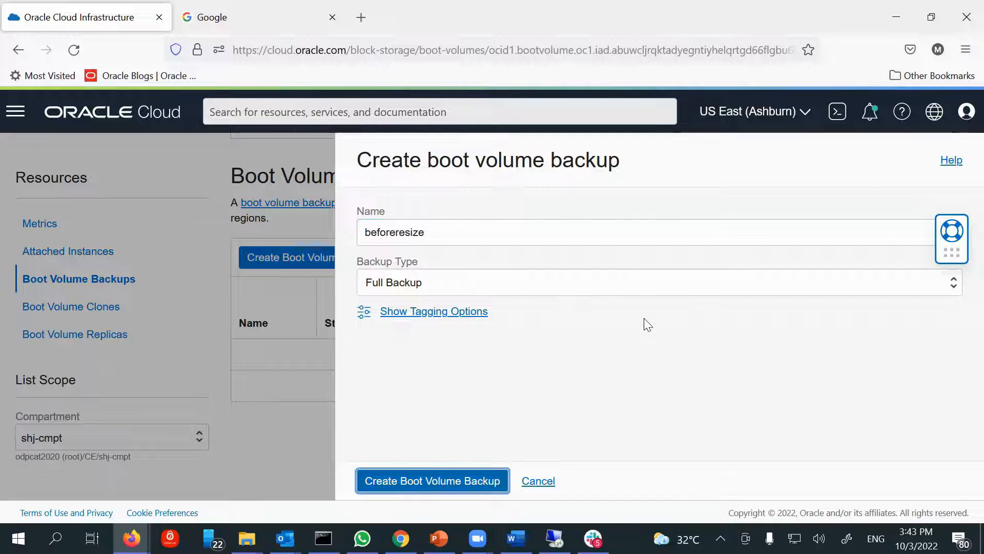
- Check the scheduled backup settings of the shj-windows boot volume, including its backup policy
scroll(605, 317, "up", 2)
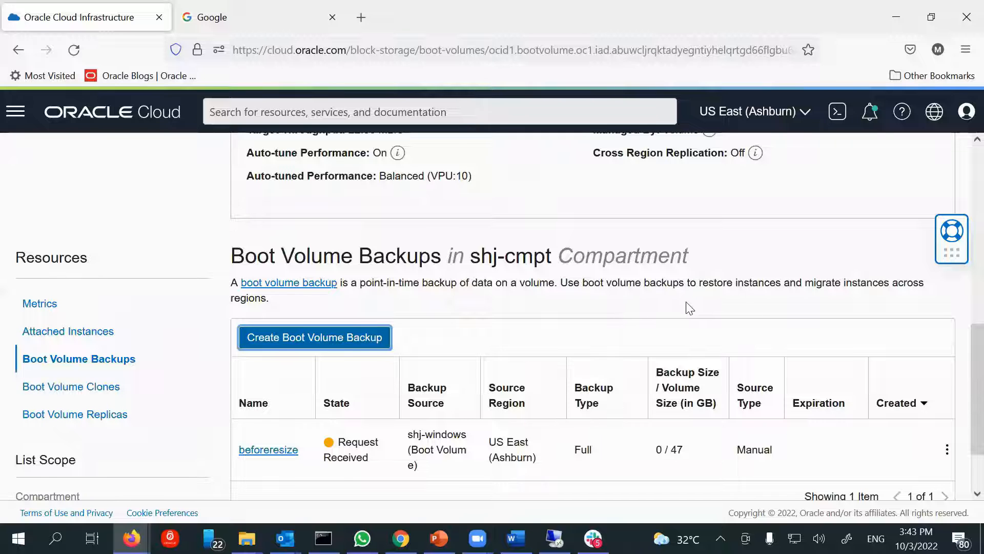
scroll(690, 307, "up", 8)
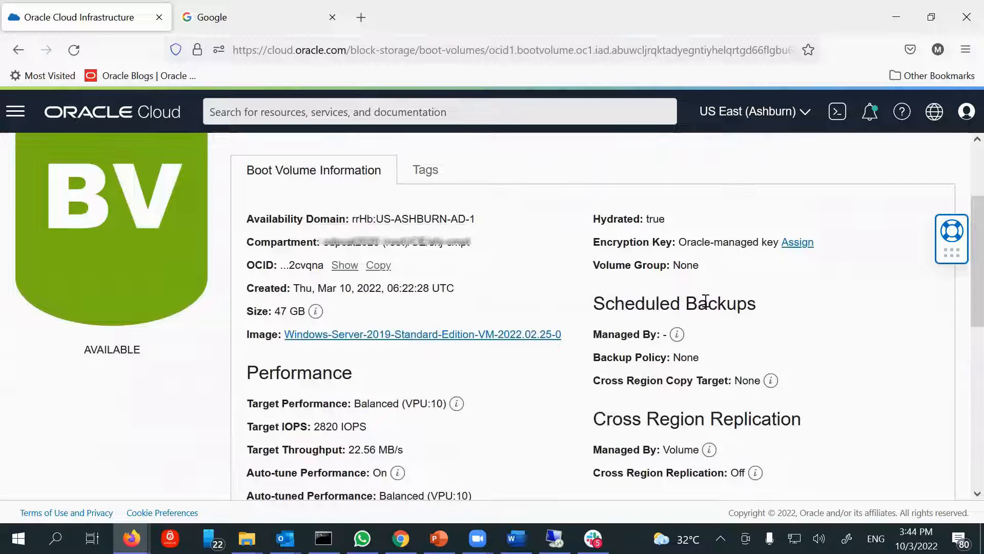
scroll(705, 301, "down", 2)
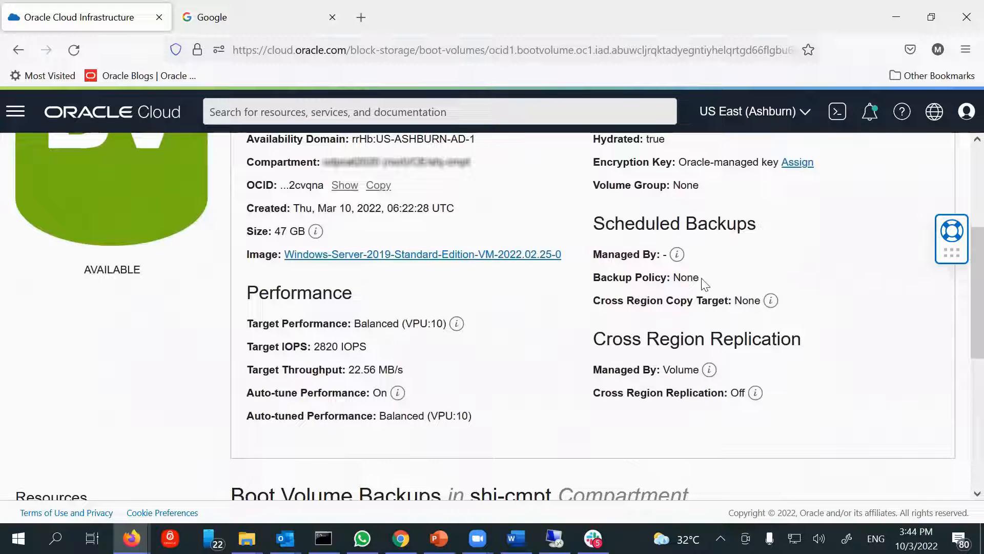
mouse_move(678, 256)
left_click_drag(710, 285, 663, 278)
- Check the state of the beforeresize backup and list the instances attached to the boot volume
scroll(496, 352, "down", 2)
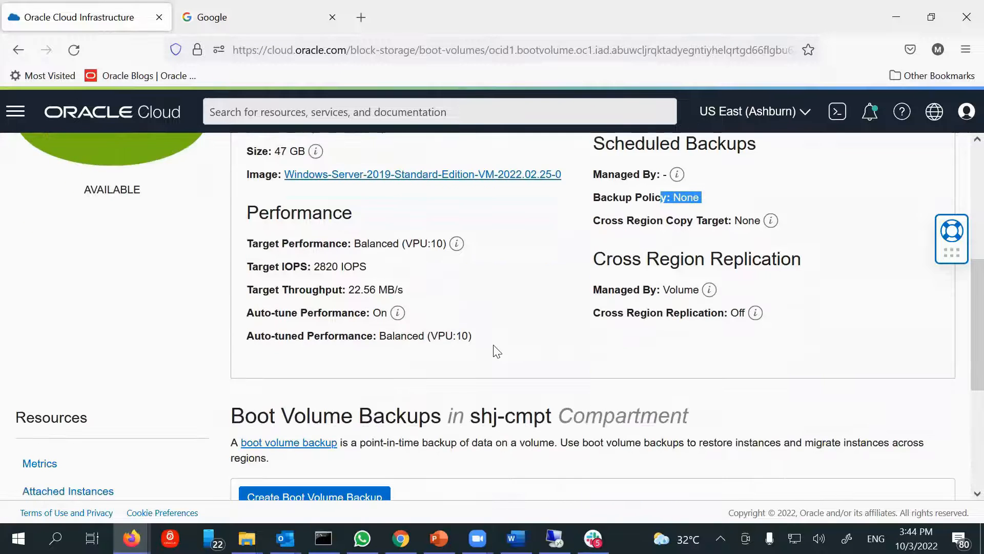
scroll(495, 349, "down", 2)
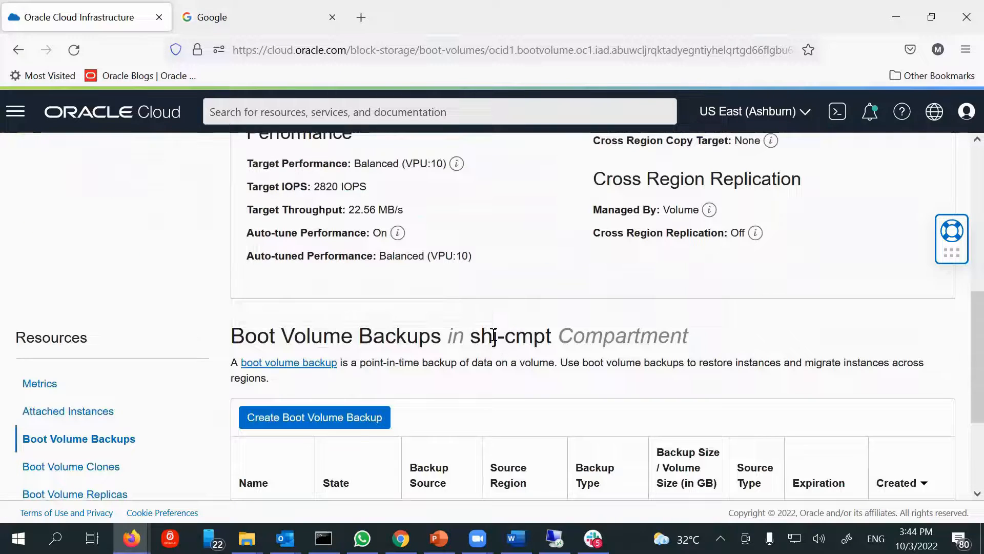
scroll(494, 336, "down", 2)
scroll(495, 340, "down", 2)
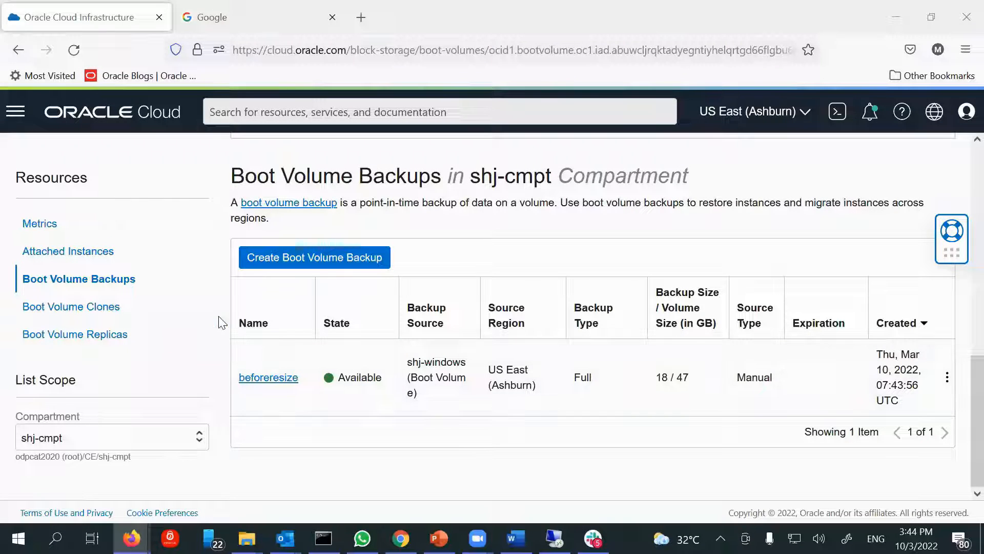
left_click(117, 281)
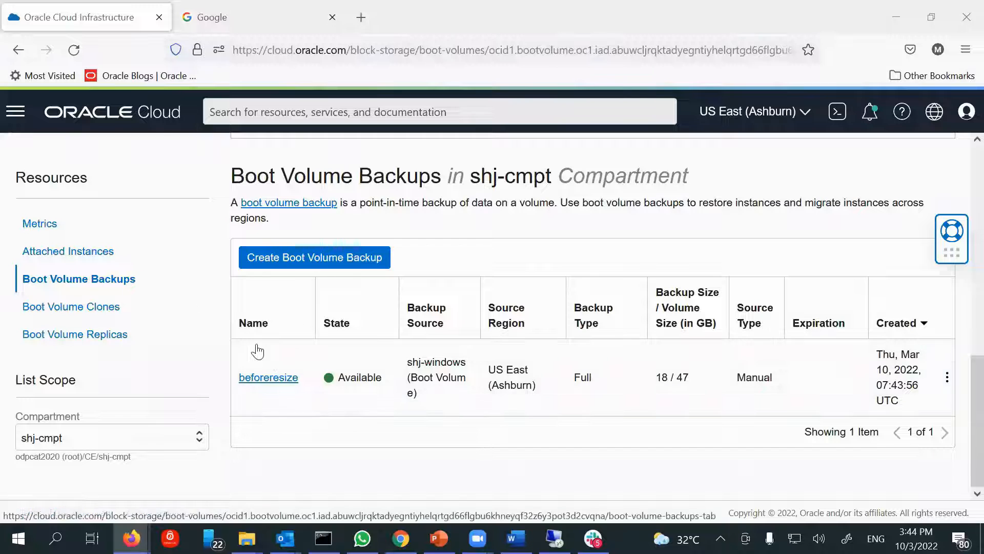
left_click(72, 254)
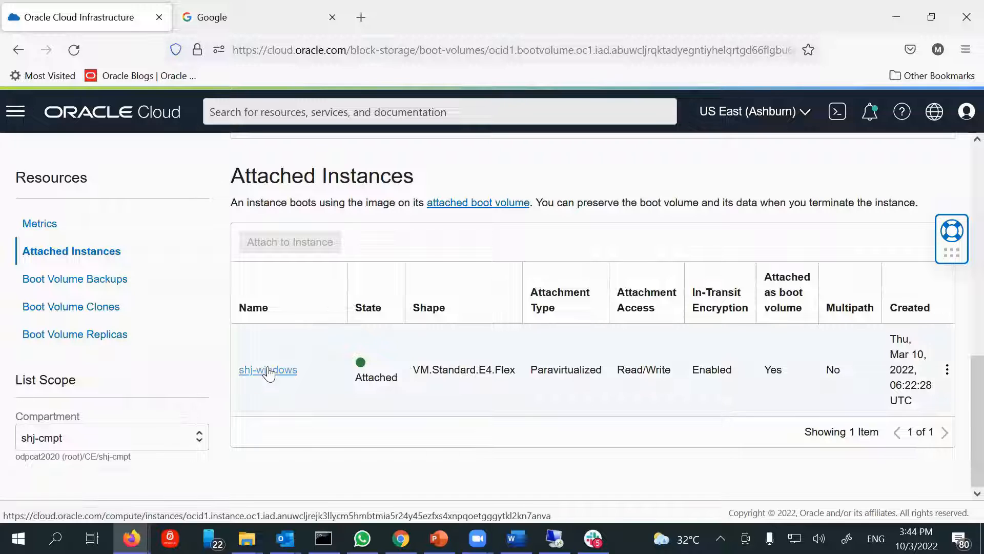
- Switch to Google and search for "oracle cloud oci compute instance resize"
left_click(245, 28)
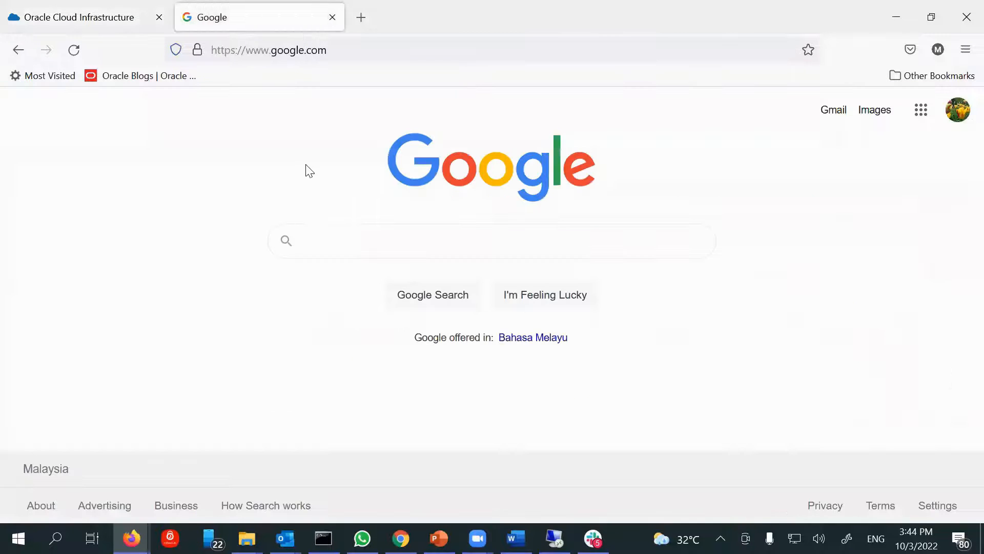
left_click(319, 242)
type("oracl")
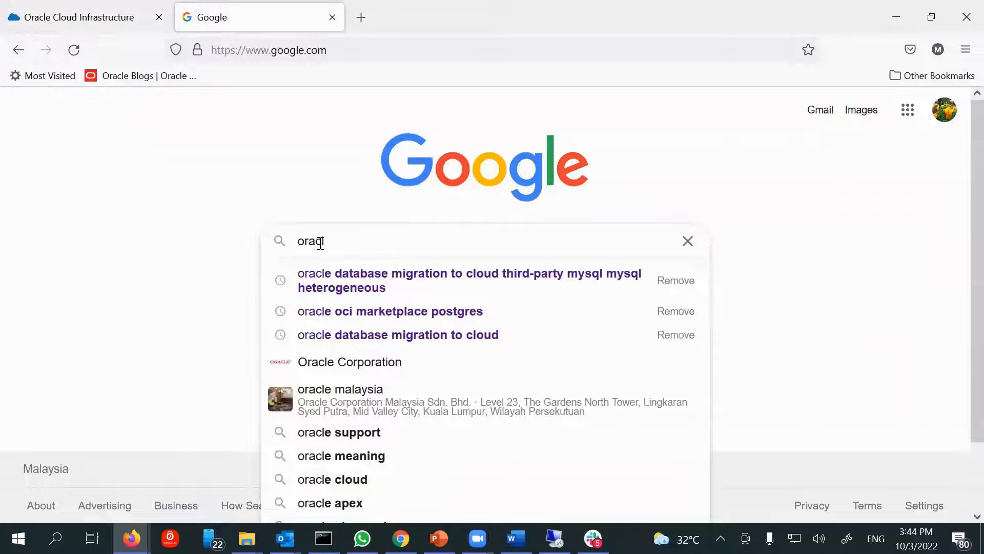
type("e ")
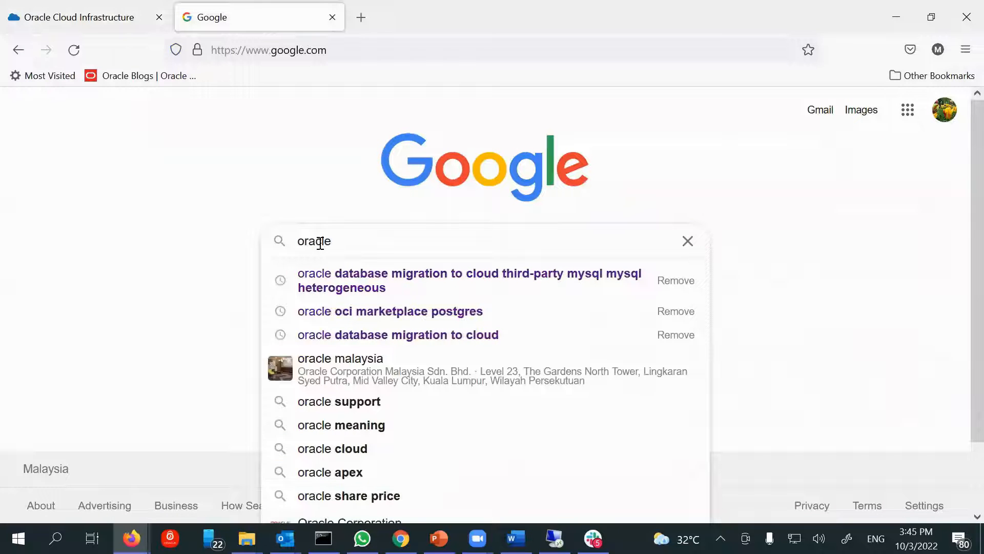
type("cloud oci")
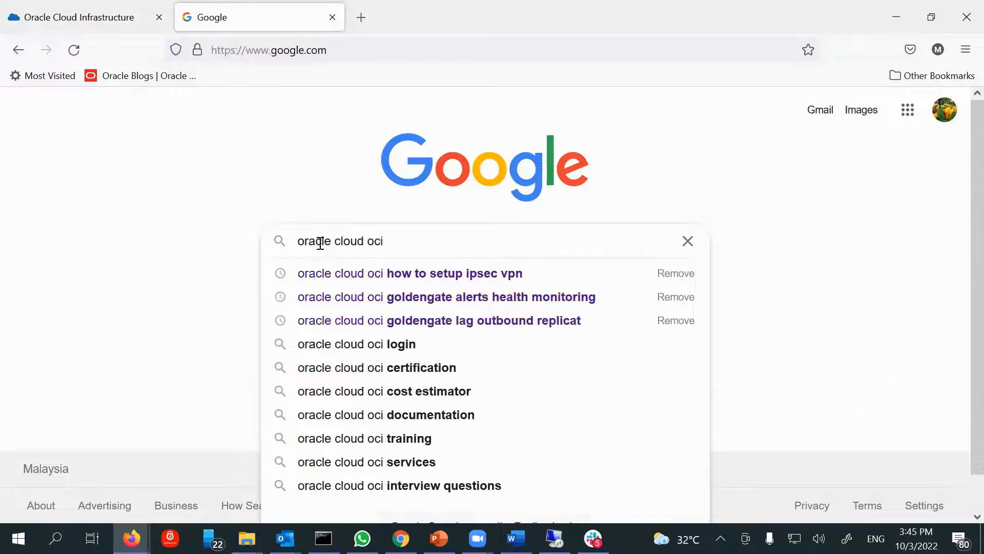
type(" comput")
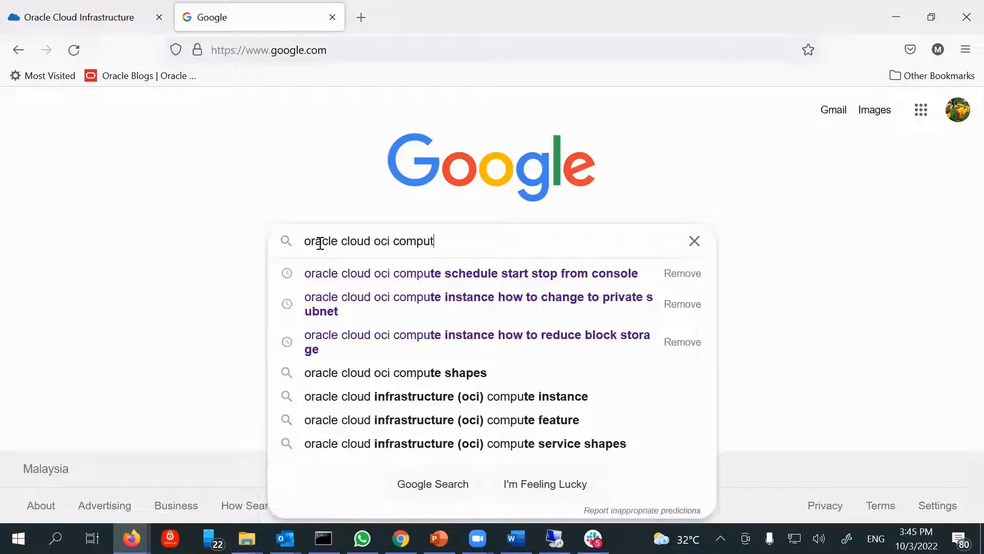
type("e in")
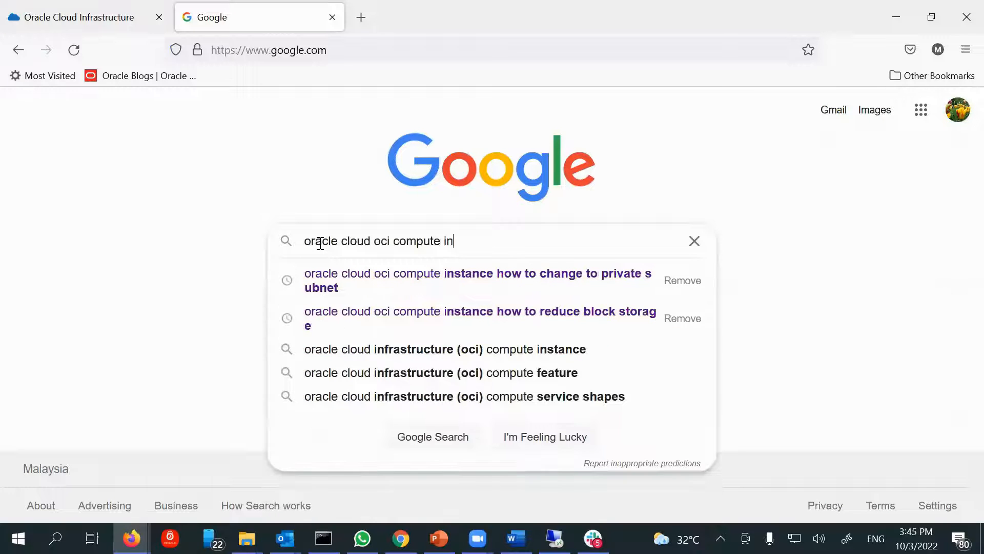
type("stance resize")
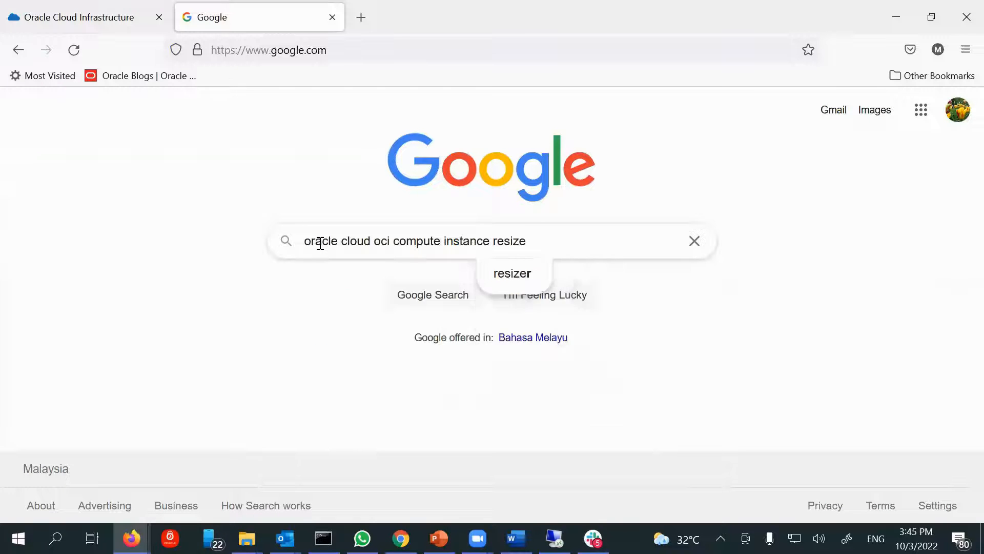
key("Return")
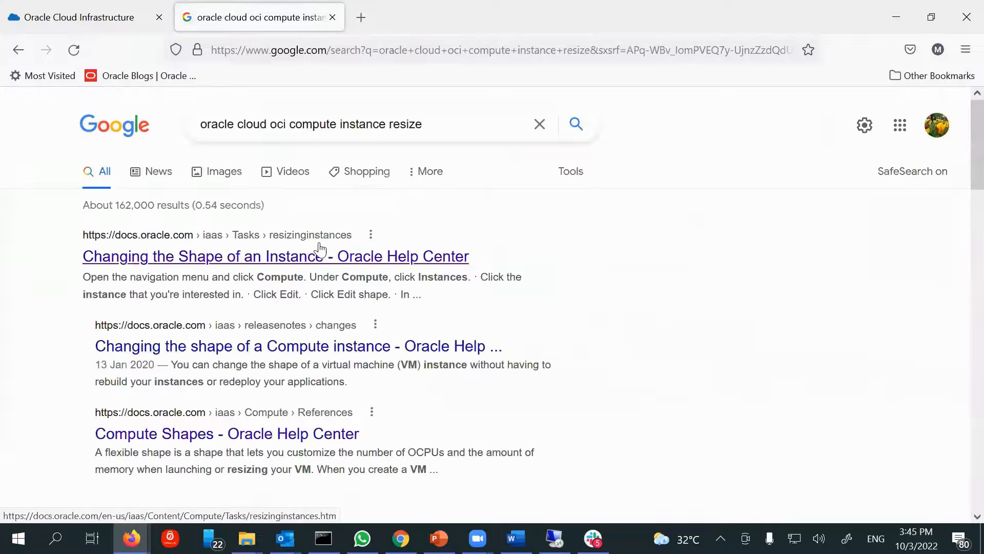
- Look through the search results and repeat the search without the word "compute"
scroll(313, 277, "down", 7)
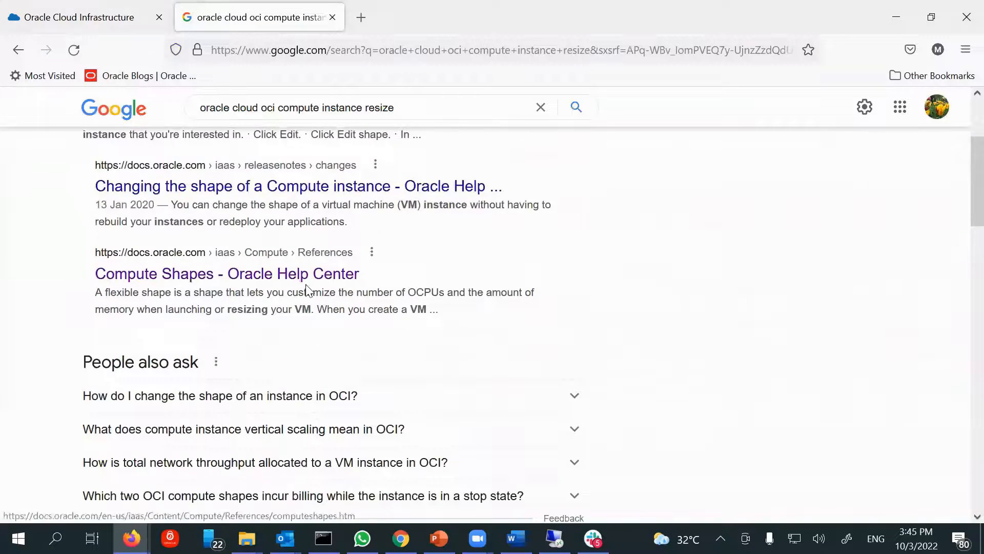
scroll(307, 289, "down", 1)
scroll(305, 288, "up", 8)
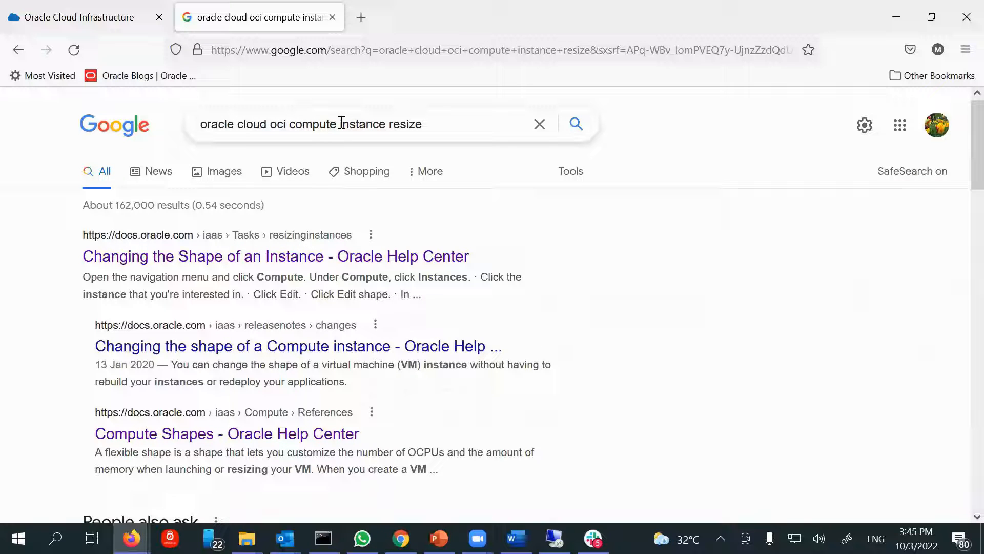
left_click_drag(341, 124, 287, 124)
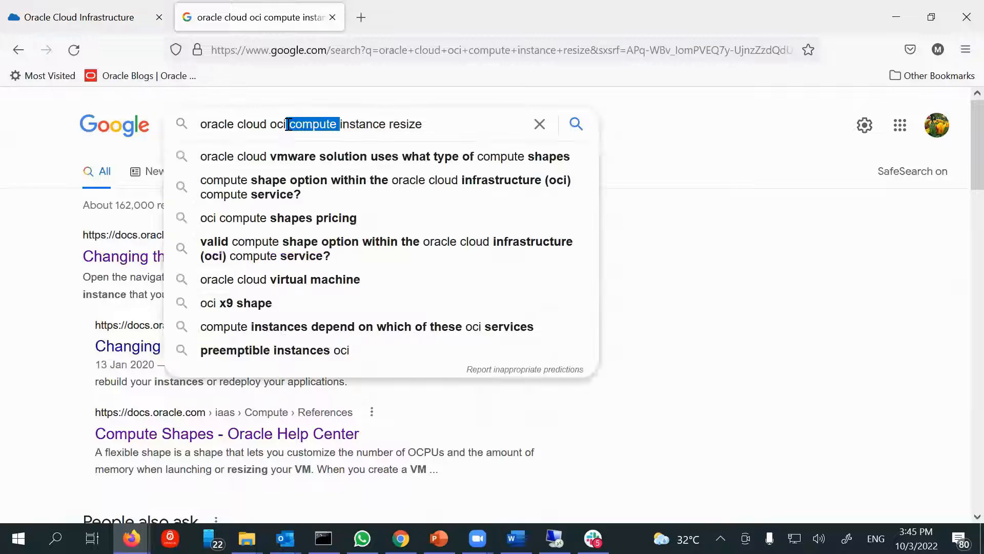
key("BackSpace")
key("Return")
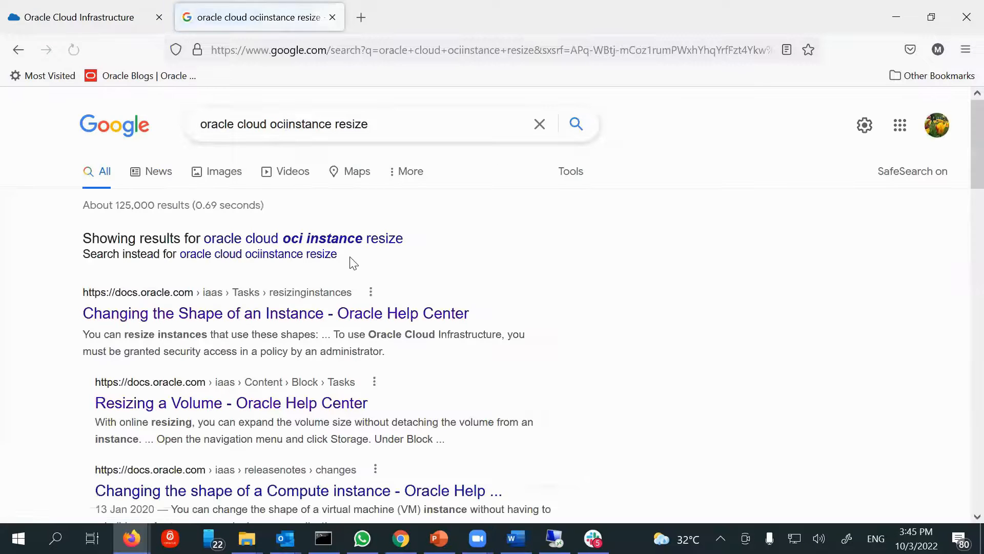
- Open the Resizing a Volume page of the Oracle Help Center and read the options for increasing volume size
scroll(344, 265, "down", 2)
scroll(345, 265, "down", 1)
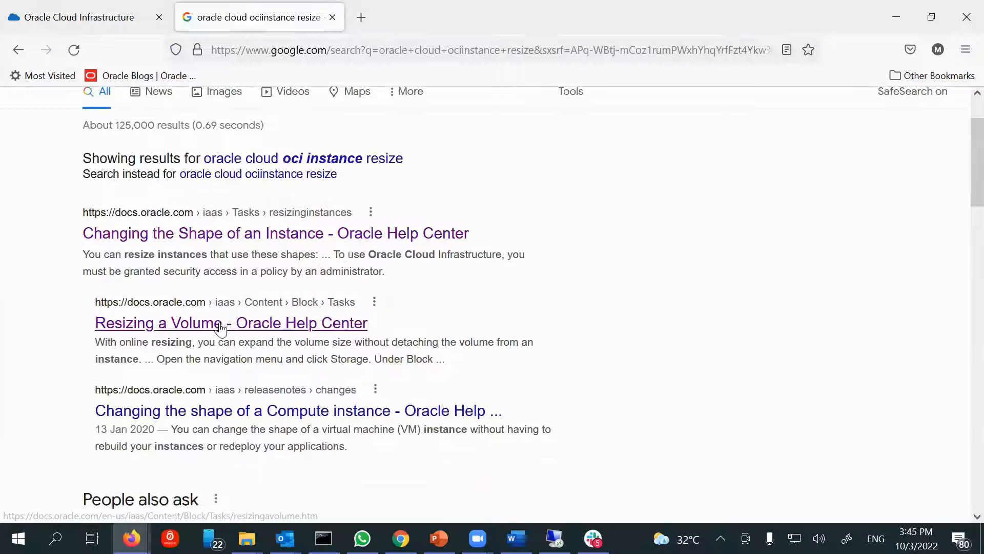
left_click(197, 328)
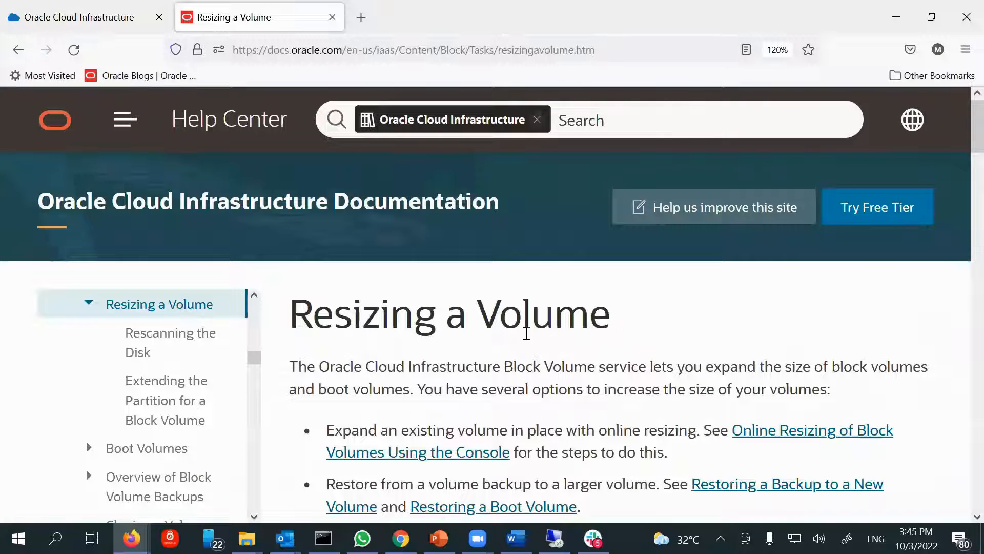
scroll(528, 334, "down", 2)
scroll(528, 334, "down", 1)
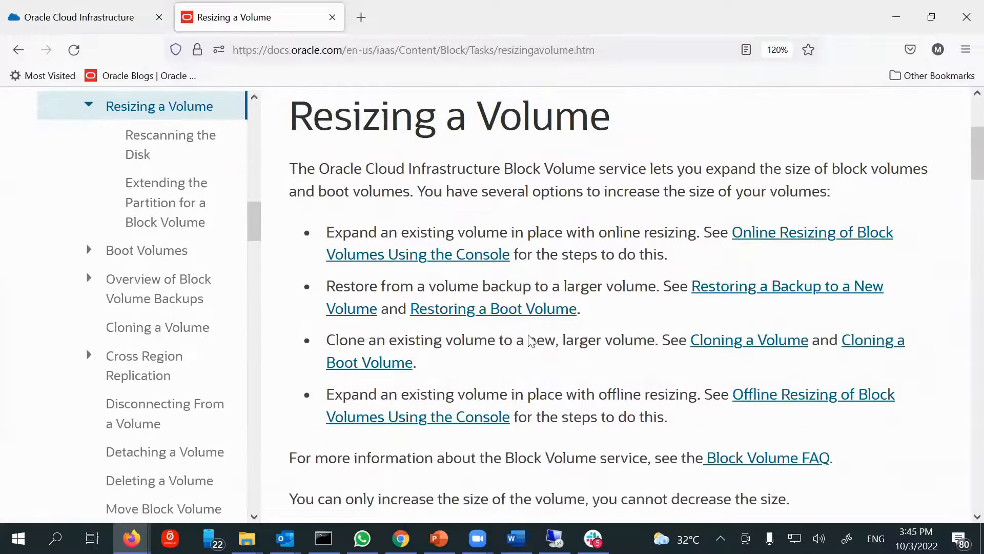
- Read the notes on resizing a volume and expand the instructions for Resizing a Boot Volume for a Windows Instance, including the disk rescan step
scroll(537, 282, "up", 1)
scroll(583, 271, "down", 3)
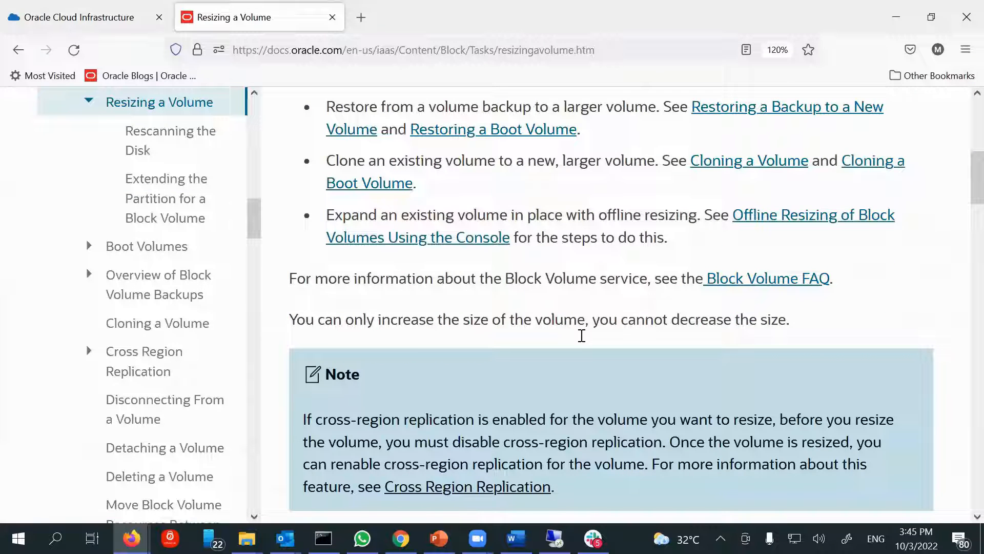
scroll(585, 340, "down", 10)
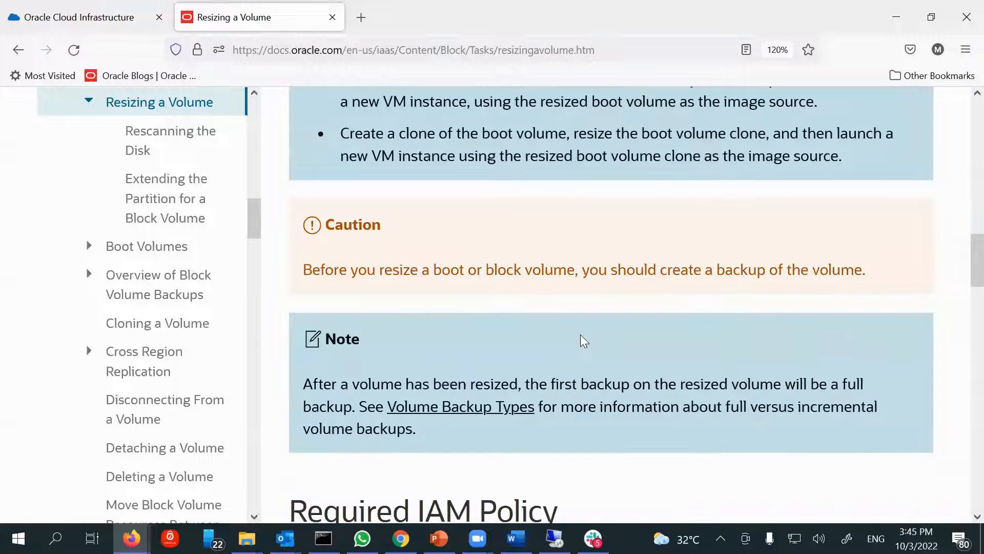
scroll(584, 341, "down", 2)
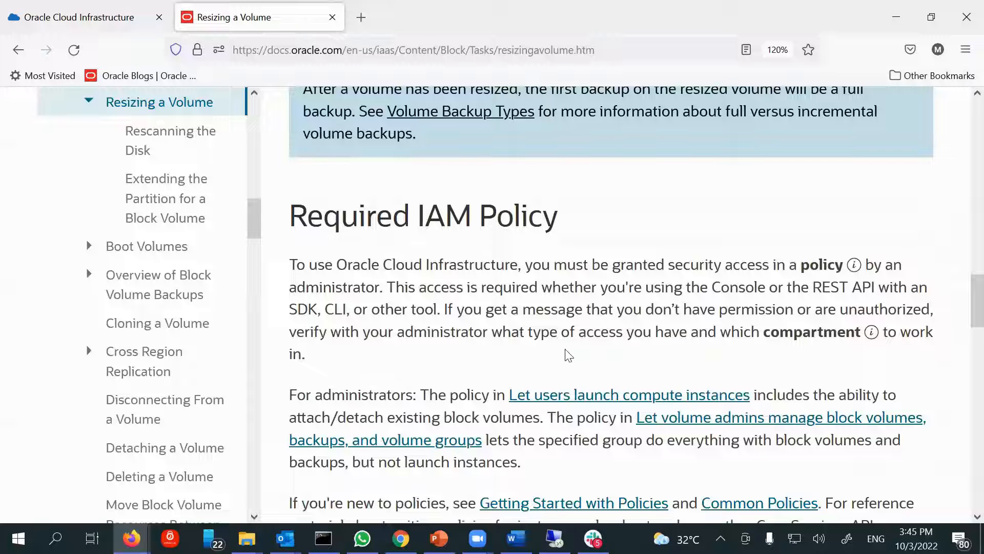
scroll(569, 355, "down", 4)
scroll(569, 355, "down", 6)
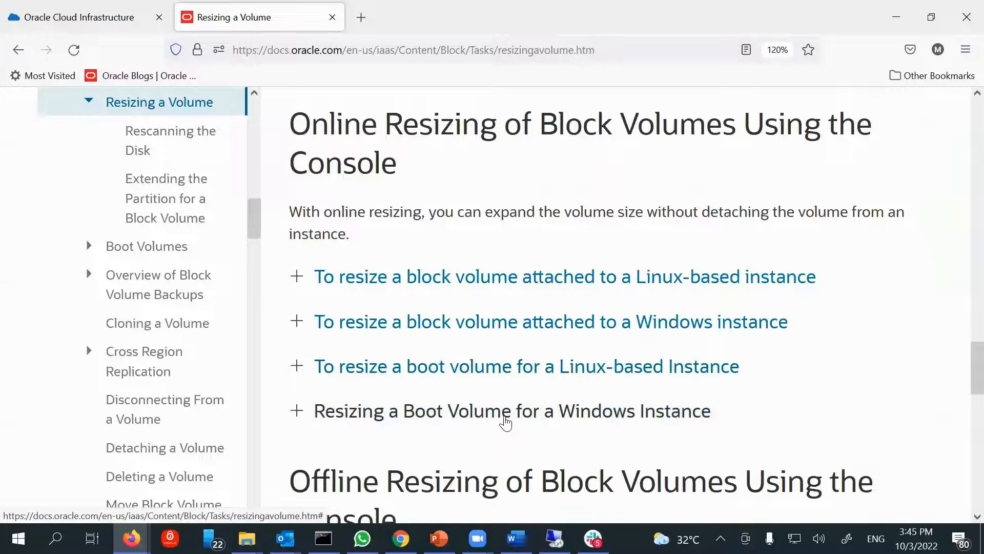
left_click(503, 417)
scroll(513, 359, "down", 3)
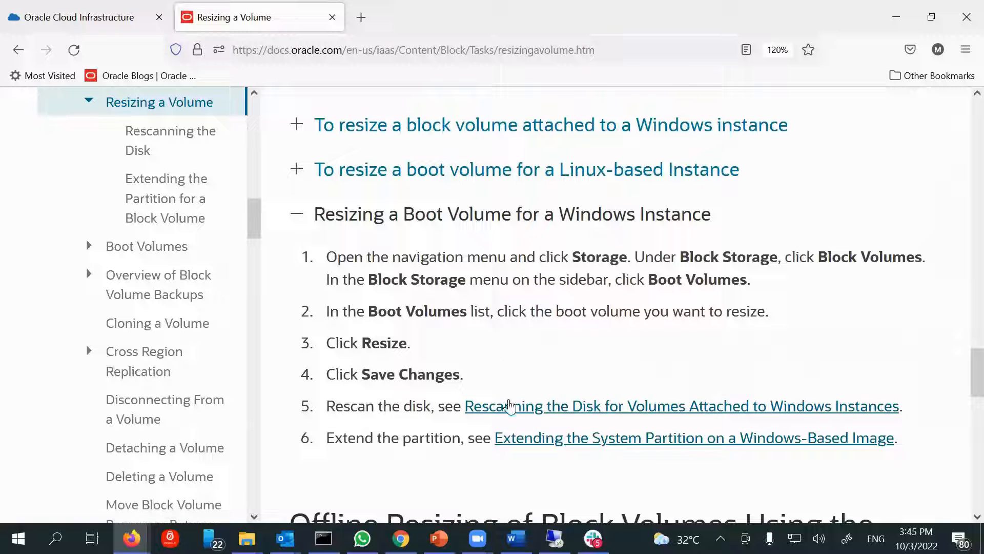
left_click_drag(343, 374, 361, 397)
left_click_drag(352, 405, 949, 399)
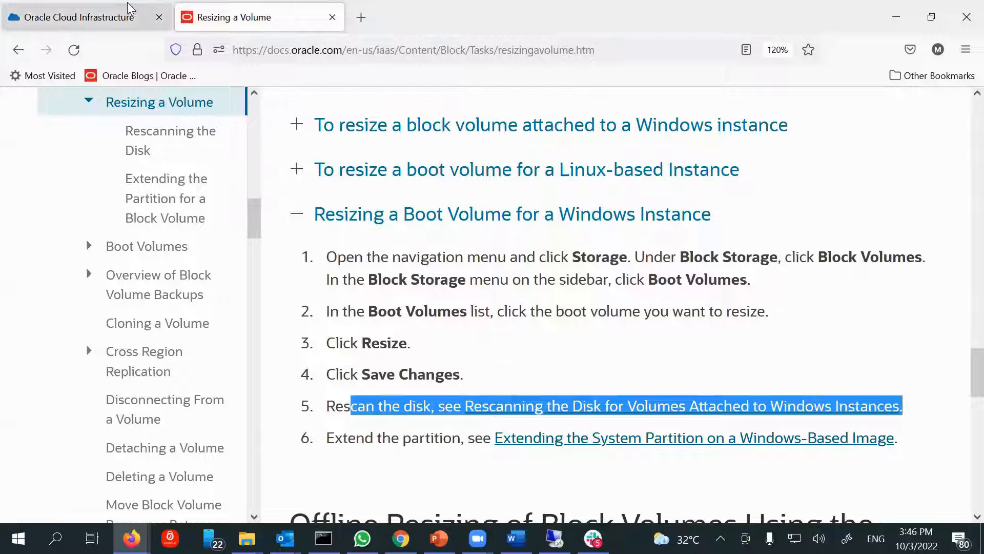
- Return to the Oracle Cloud console, open the shj-windows instance and open its boot volume's details
left_click(102, 17)
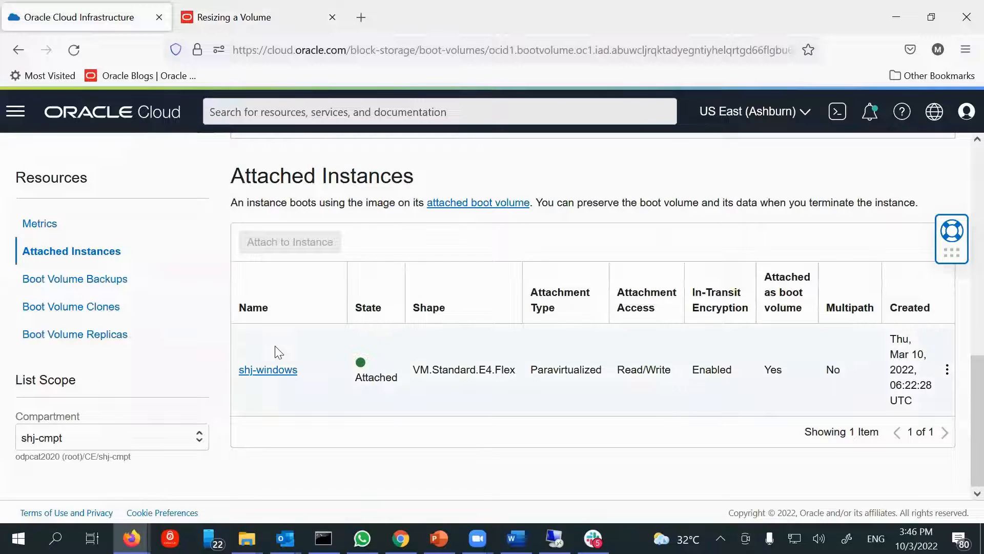
scroll(184, 338, "up", 3)
scroll(281, 425, "down", 3)
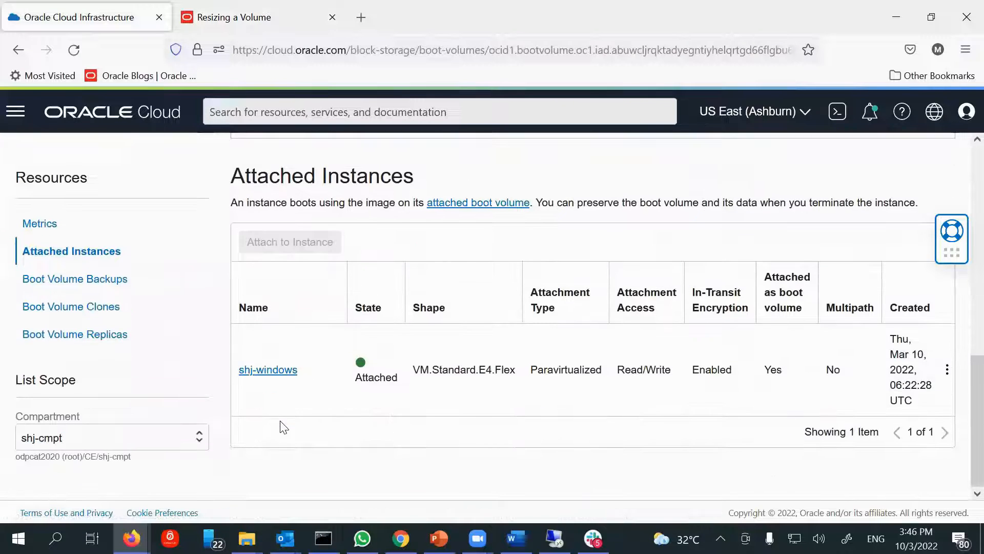
left_click(260, 371)
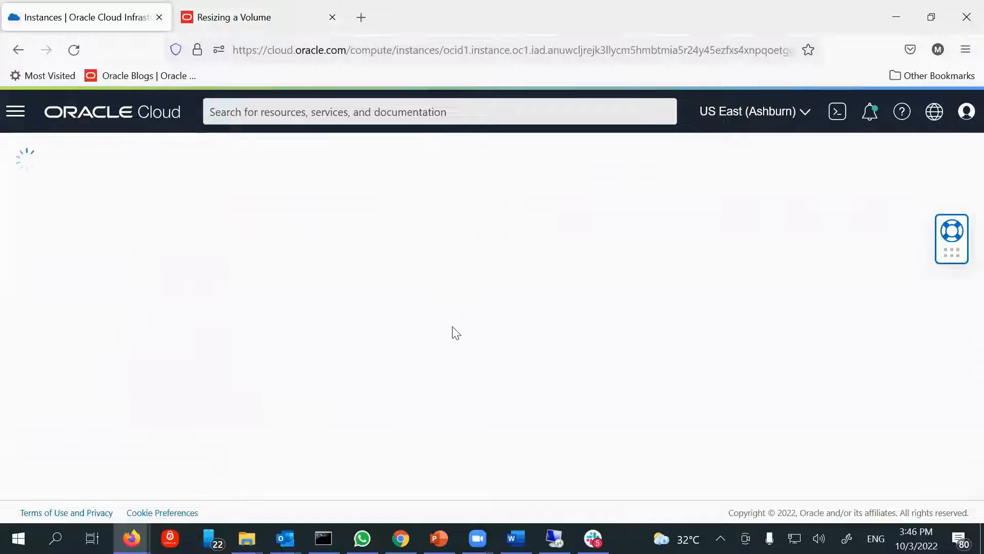
scroll(384, 313, "down", 3)
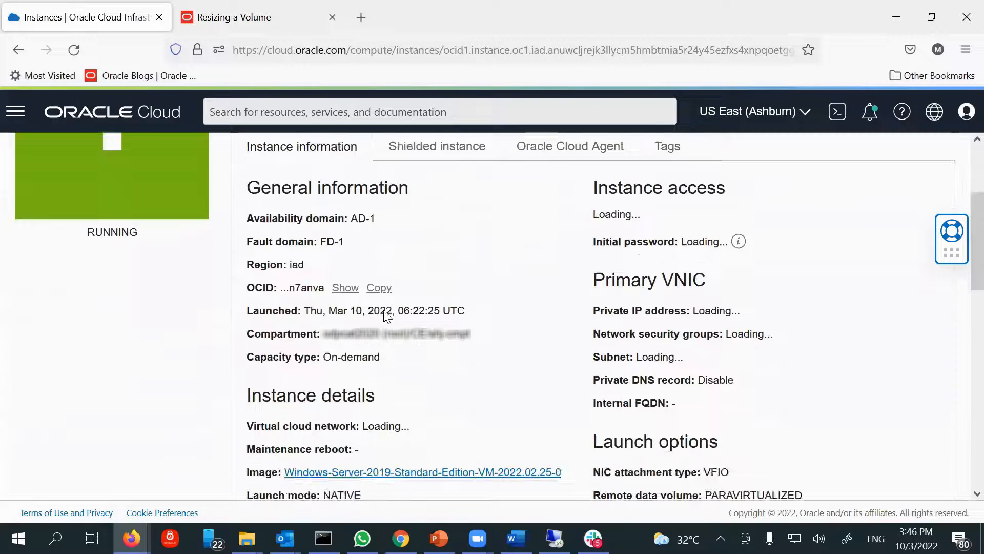
scroll(387, 315, "down", 10)
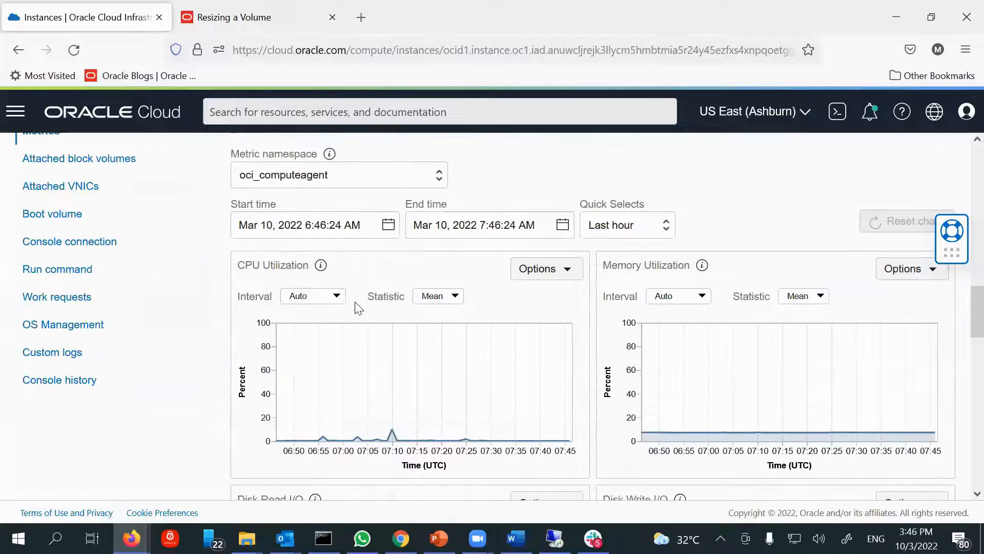
left_click(51, 214)
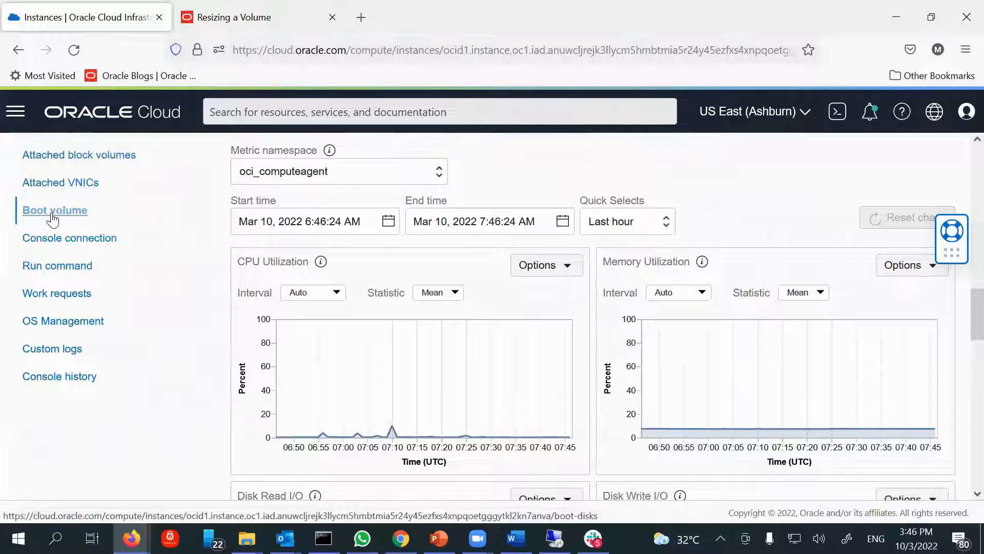
left_click(259, 253)
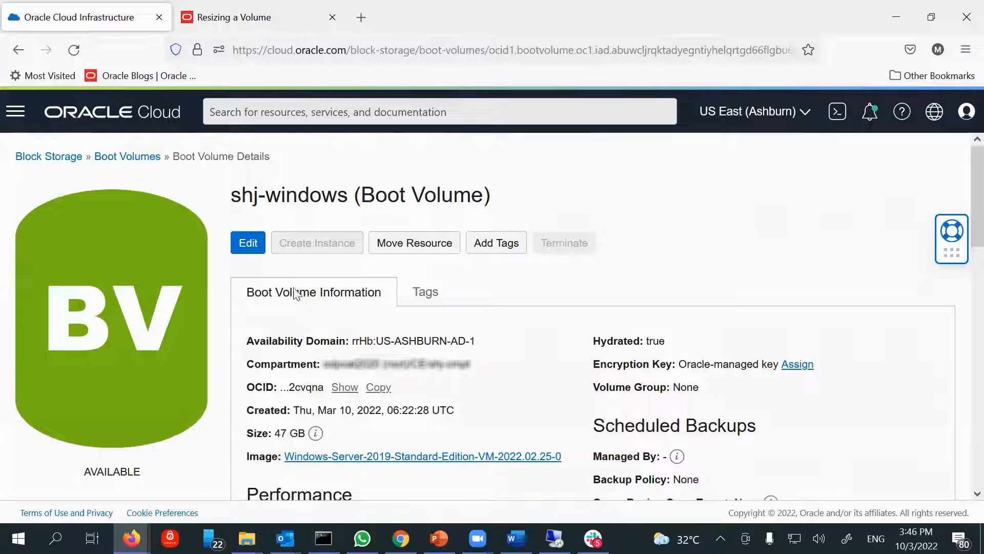
- Edit the shj-windows boot volume and set its volume size to 147 GB
scroll(287, 272, "down", 3)
scroll(281, 256, "up", 3)
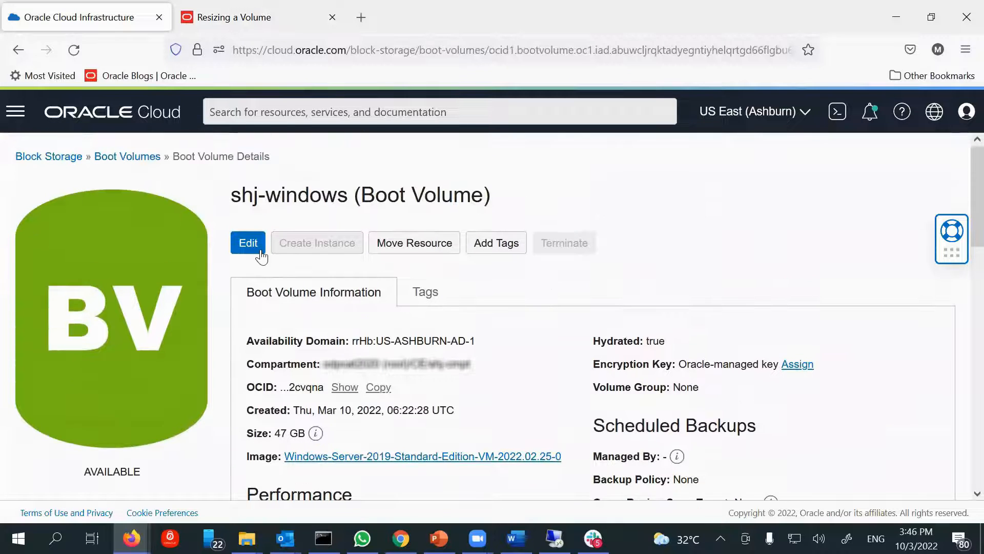
left_click(251, 251)
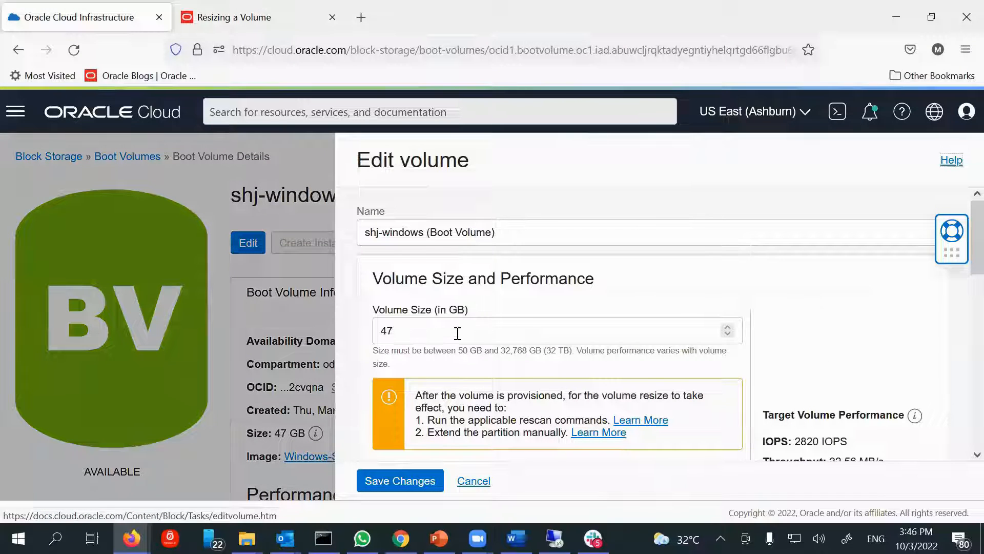
left_click_drag(431, 332, 354, 330)
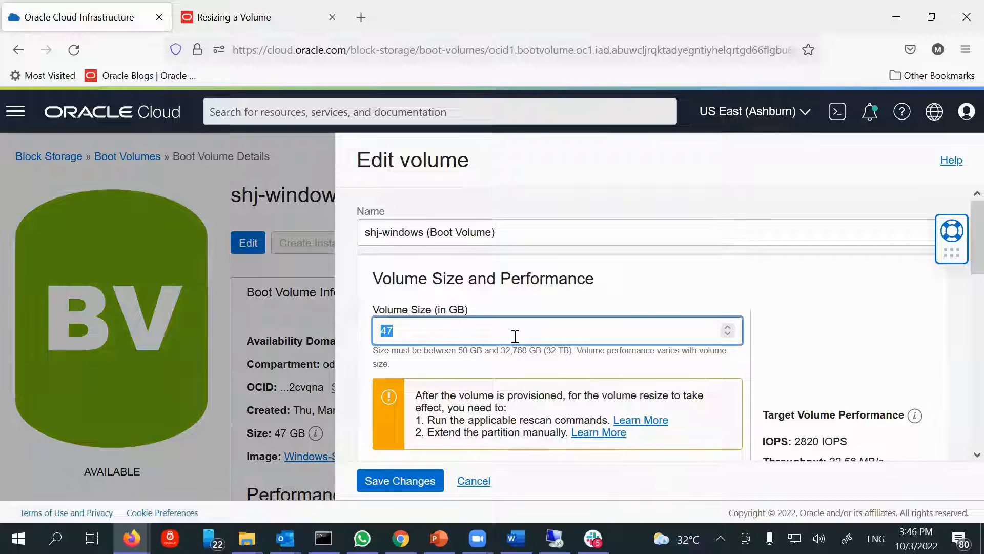
type("147")
- Review the target performance (VPU) settings and the available backup policies in the volume's edit form, leaving them as they are
scroll(800, 340, "down", 2)
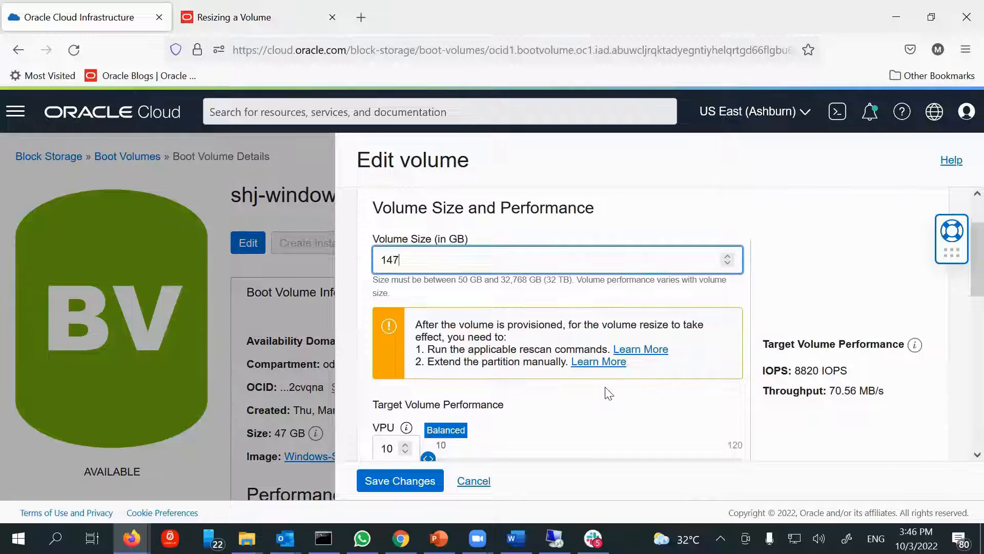
scroll(610, 394, "down", 2)
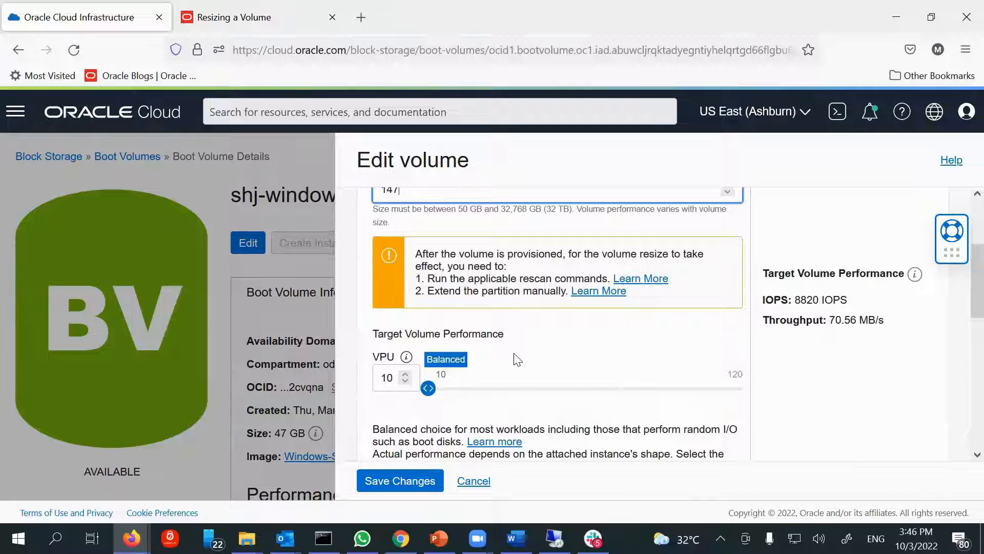
mouse_move(405, 357)
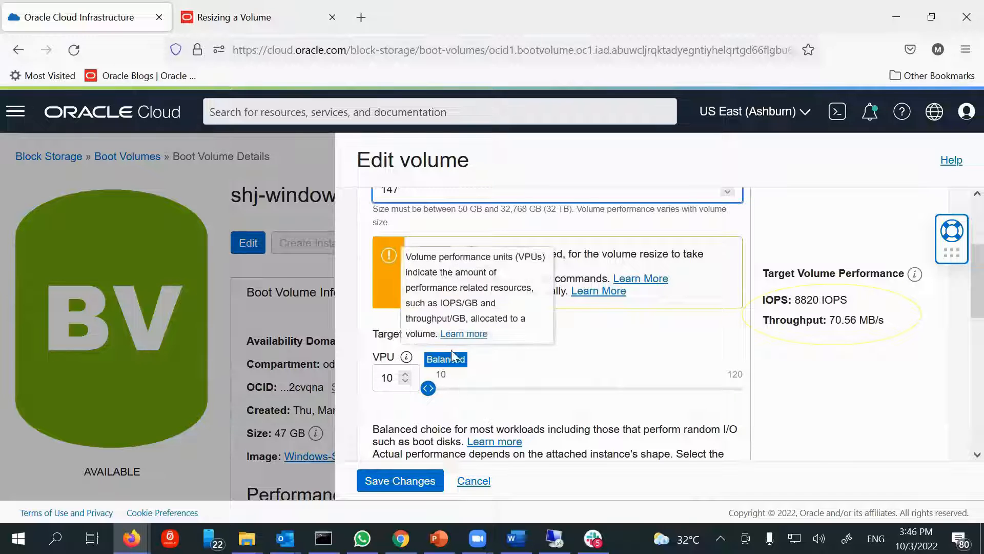
scroll(435, 348, "down", 2)
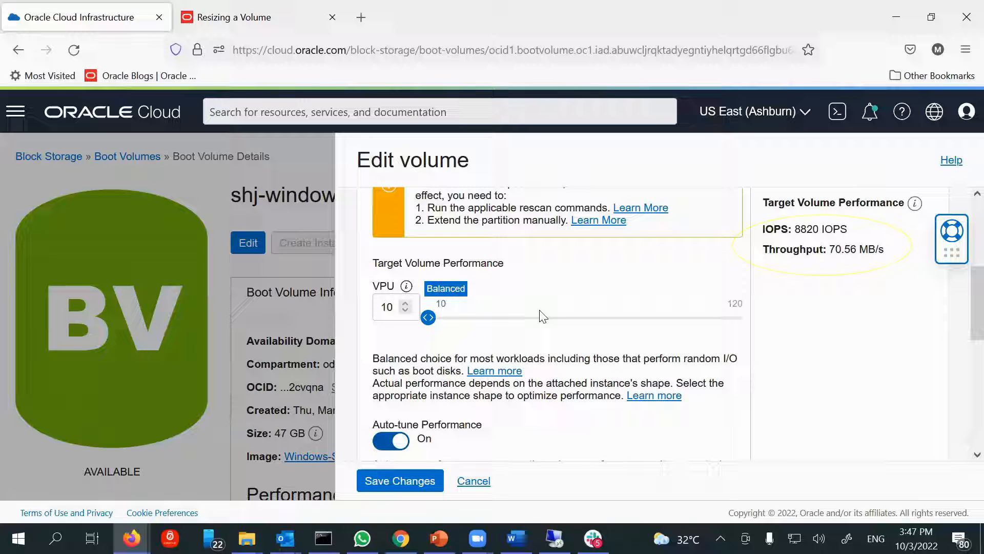
mouse_move(429, 317)
left_mouse_down()
mouse_move(503, 319)
mouse_move(448, 318)
mouse_move(442, 328)
left_mouse_up()
scroll(556, 340, "down", 7)
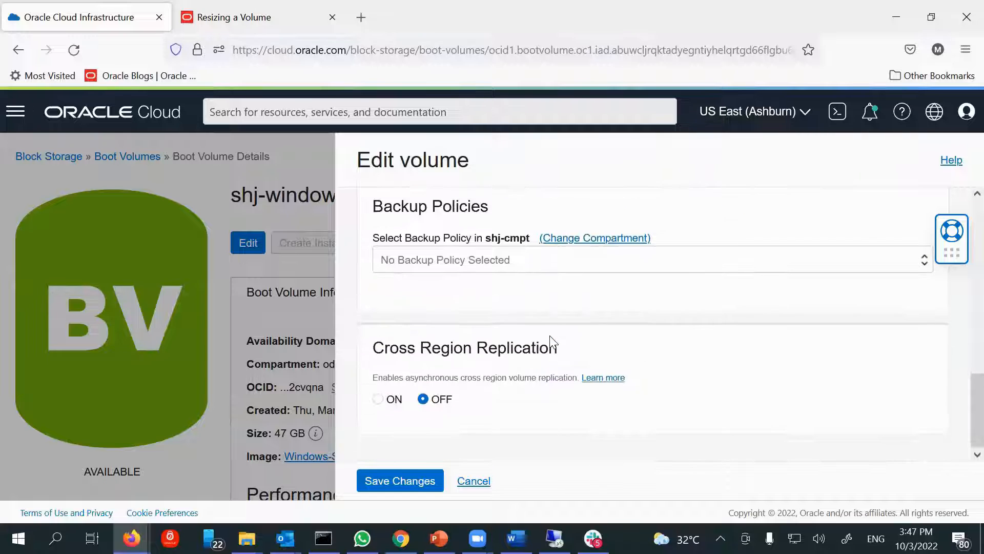
left_click(465, 264)
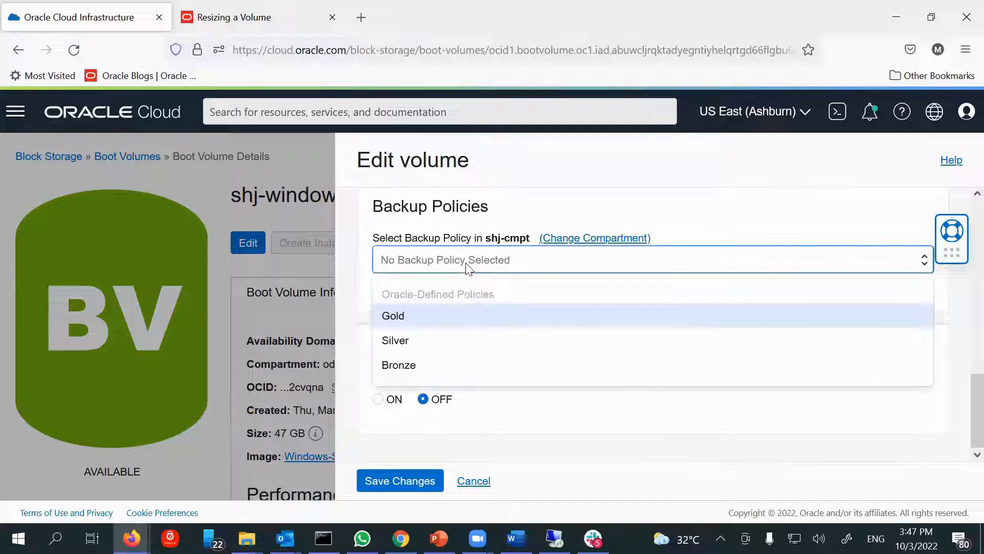
left_click(369, 281)
- Recheck the volume size and performance settings, save the volume changes and dismiss the resize notice
scroll(478, 319, "up", 4)
scroll(478, 320, "up", 5)
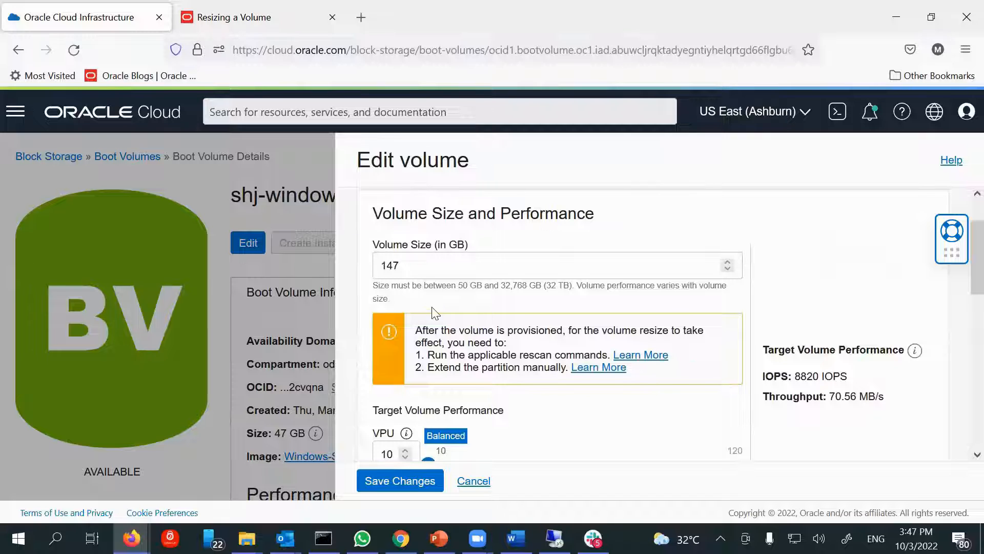
scroll(432, 314, "down", 8)
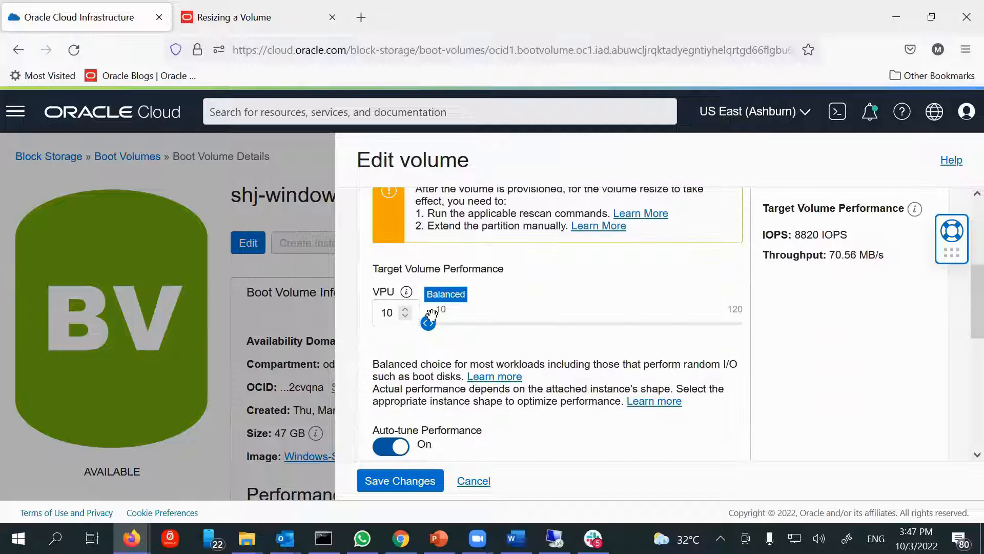
left_click(416, 482)
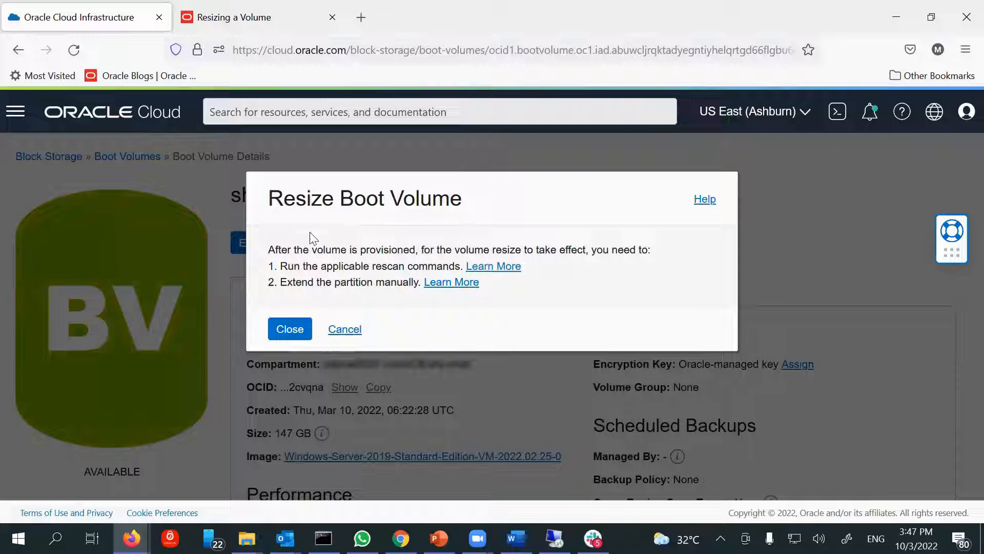
left_click(295, 339)
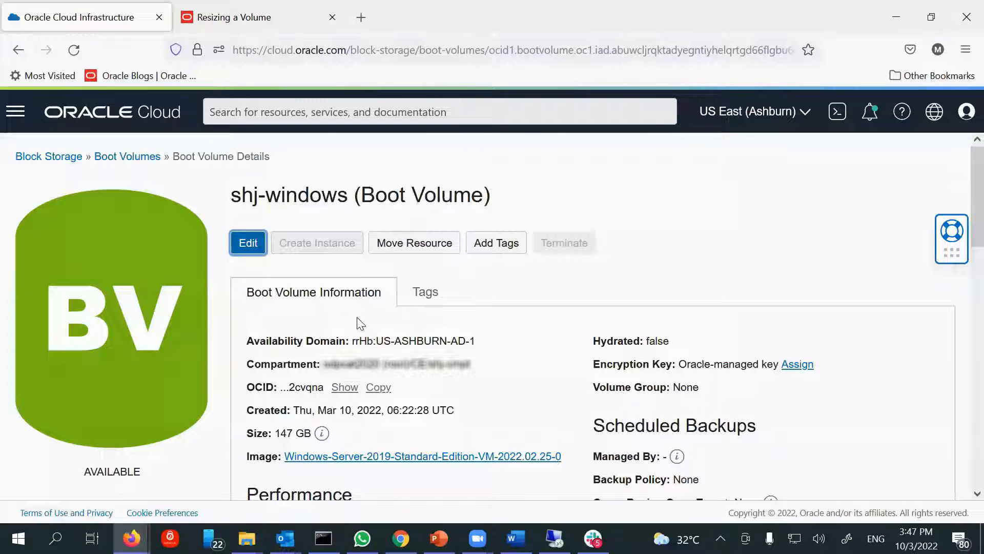
- Go back to the Resizing a Volume documentation and highlight the heading Online Resizing of Block Volumes Using the Console
left_click(234, 26)
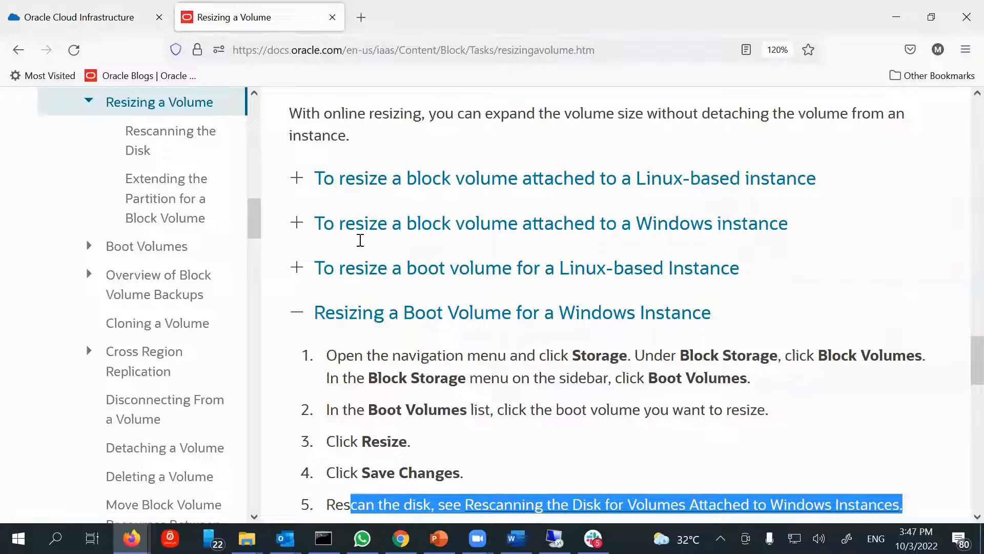
scroll(360, 238, "up", 4)
left_click_drag(290, 221, 408, 267)
scroll(444, 268, "down", 3)
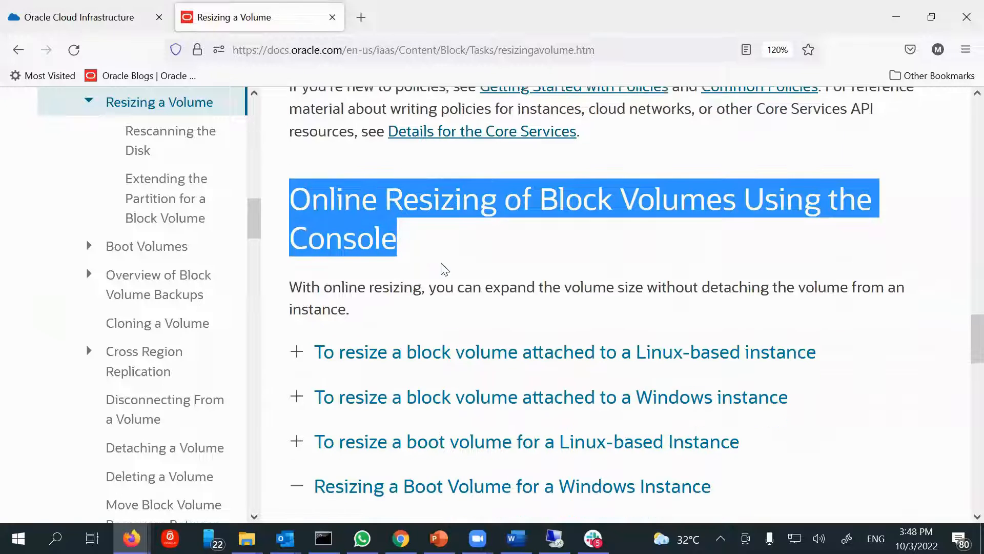
- Return to the shj-windows boot volume in the console and check its size and hydration status
left_click(110, 17)
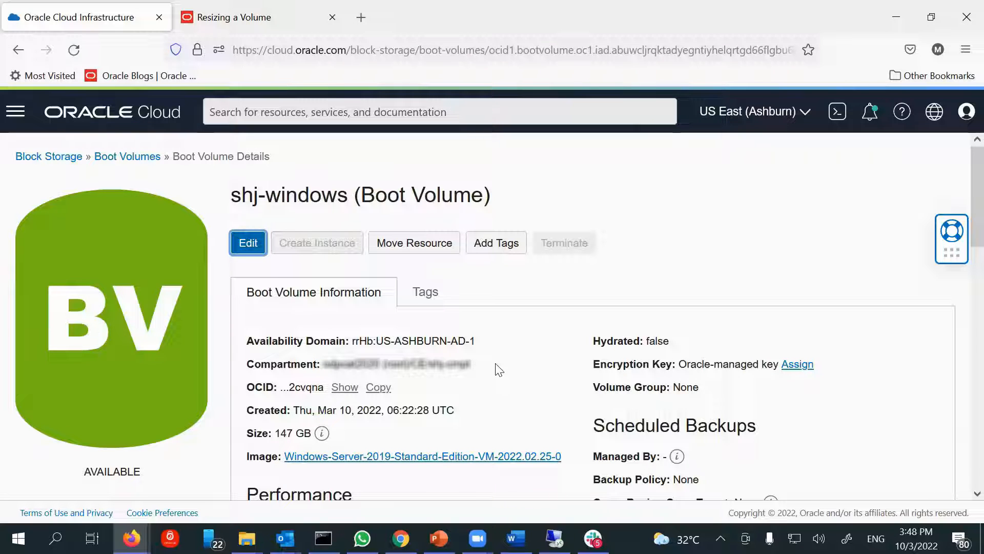
scroll(497, 369, "down", 2)
scroll(497, 369, "up", 2)
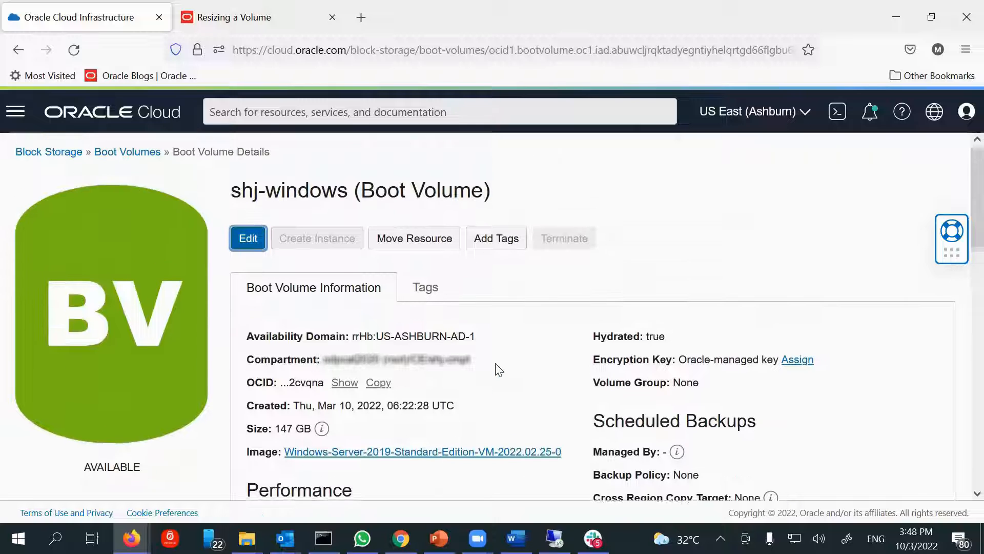
scroll(497, 369, "down", 2)
scroll(513, 410, "up", 2)
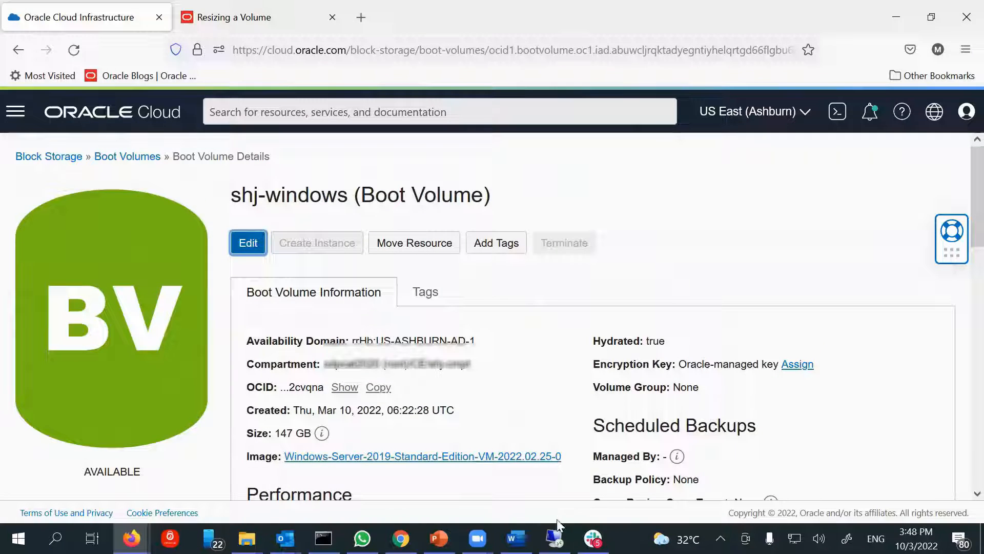
- Switch to the Windows instance's Remote Desktop session and check the C: drive's capacity under This PC
left_click(555, 536)
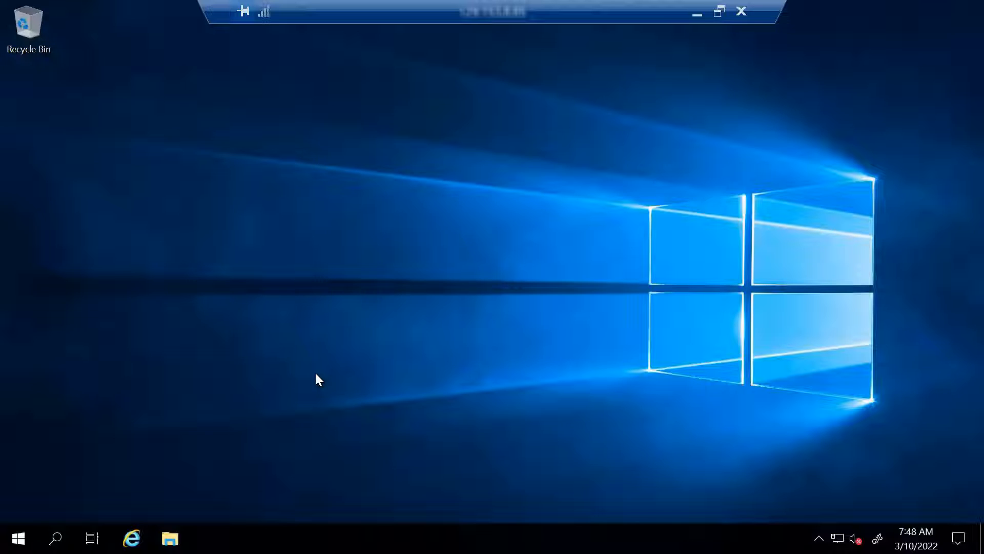
key("super+e")
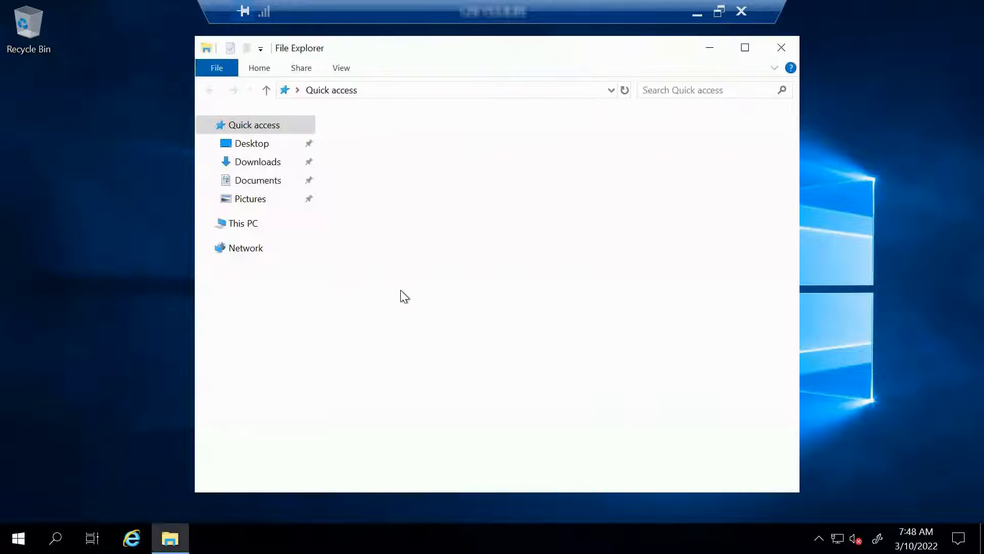
left_click(248, 224)
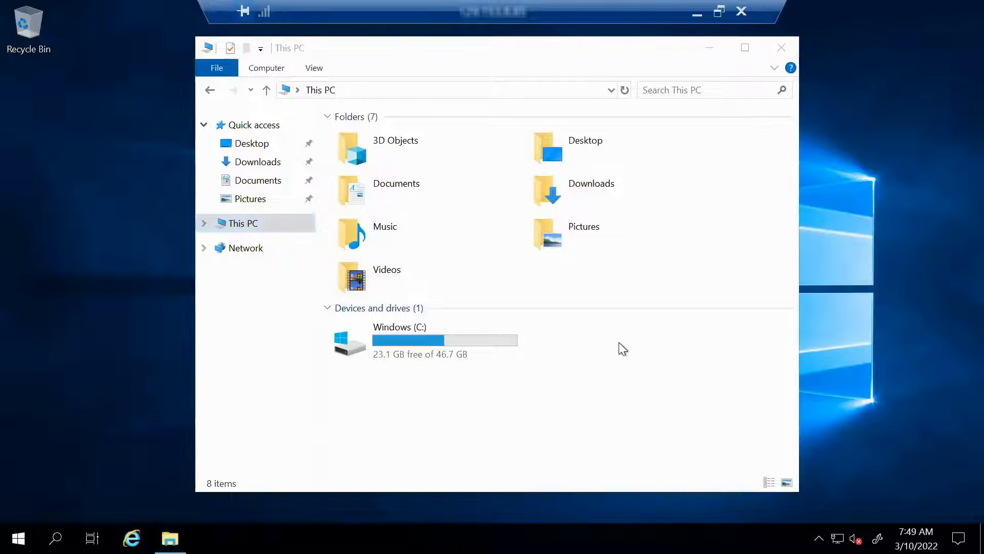
key("super")
key("Escape")
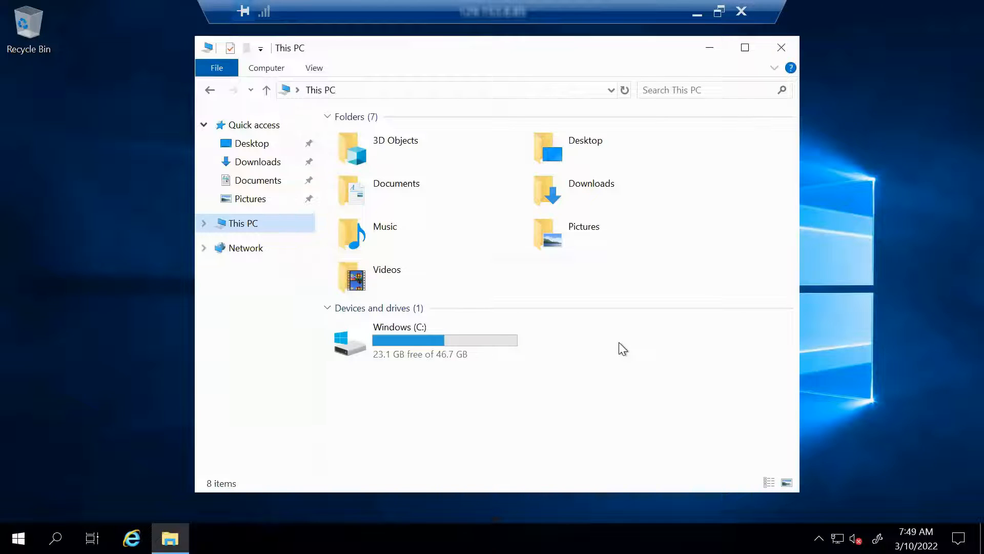
- Open Computer Management from Administrative Tools and show Disk Management with its volume and disk view widened
key("super")
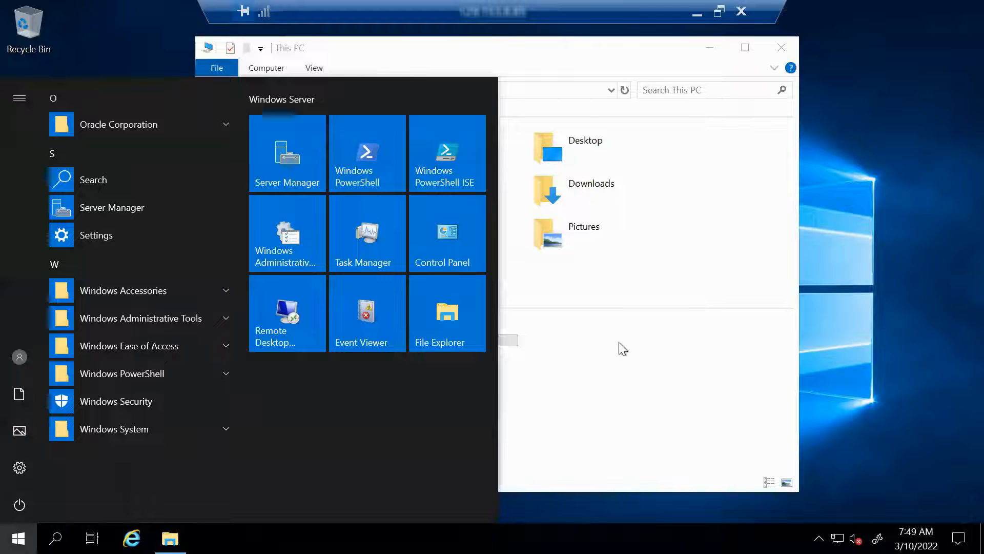
key("Escape")
type("admi")
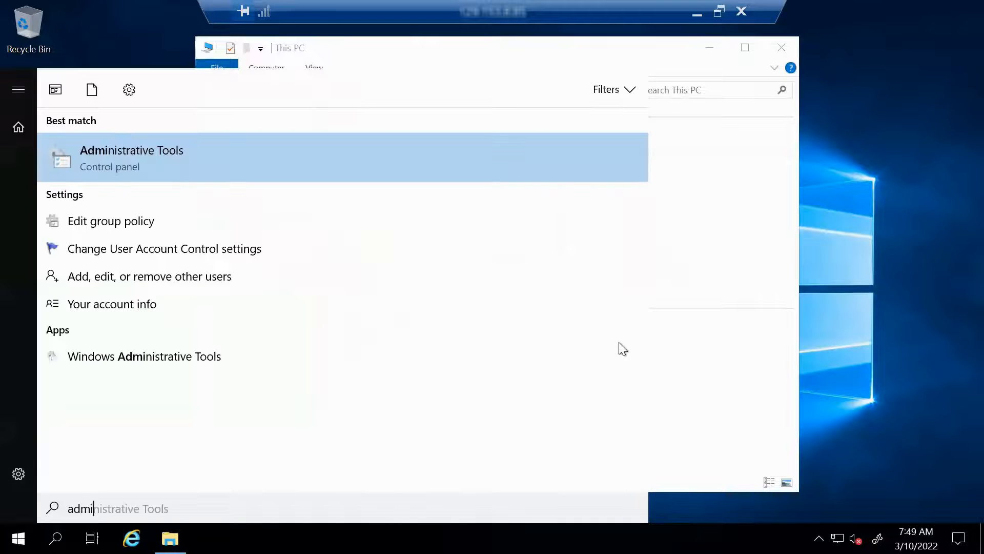
key("Return")
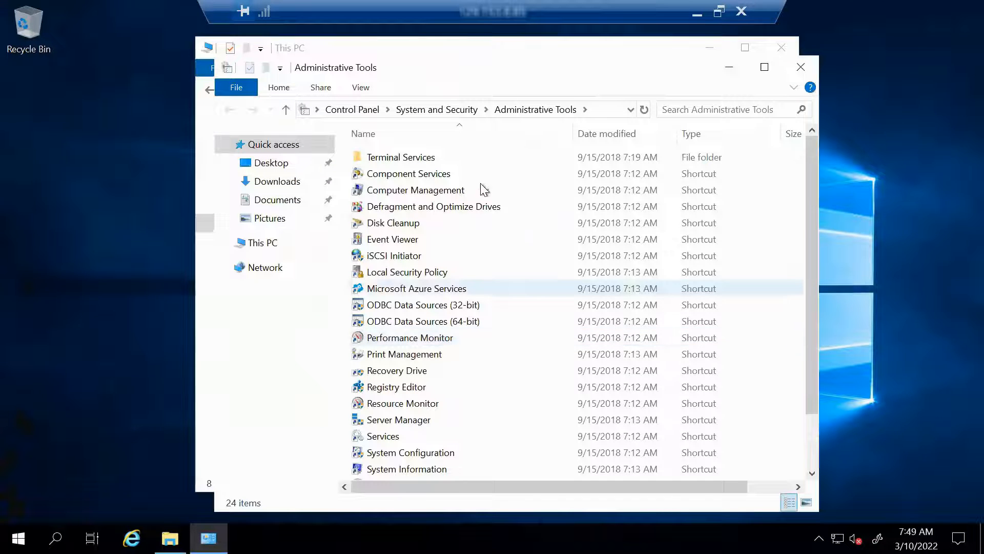
double_click(407, 191)
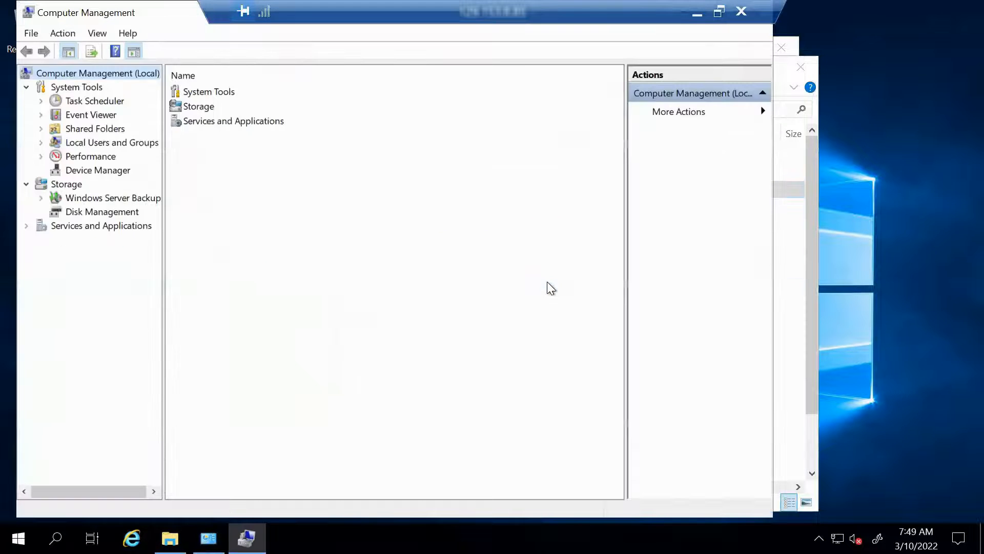
left_click(80, 212)
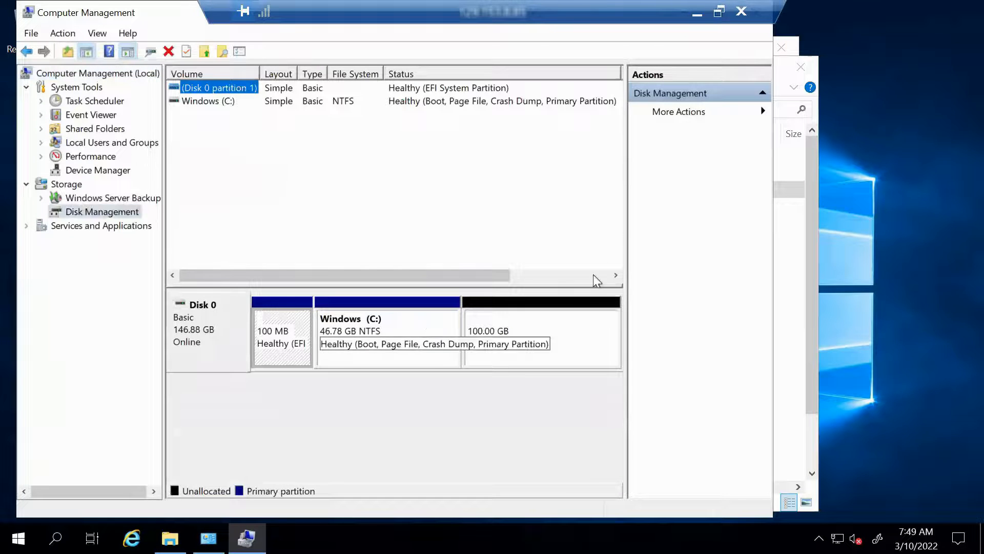
left_click_drag(625, 221, 694, 219)
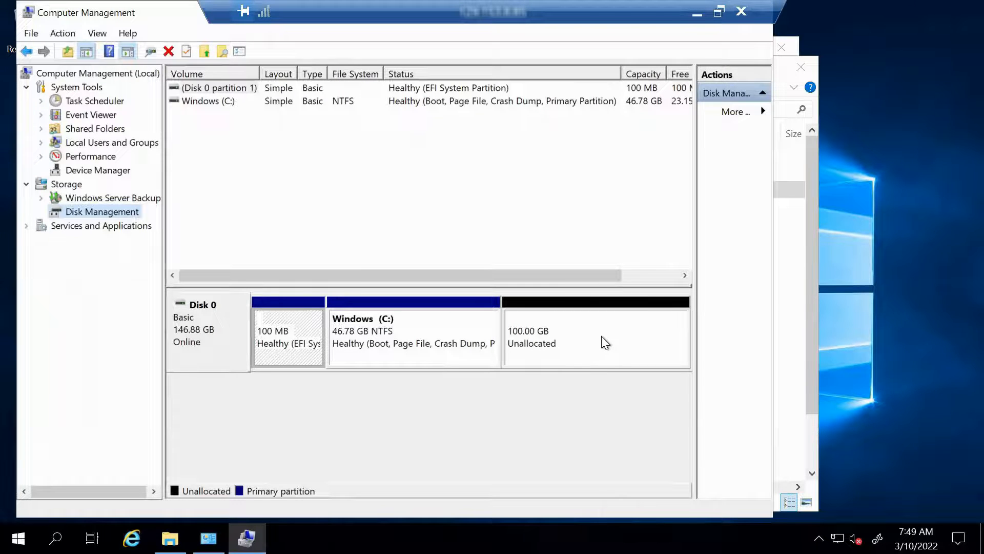
- Extend the Windows (C:) volume by the full 102399 MB of unallocated space on Disk 0
right_click(429, 319)
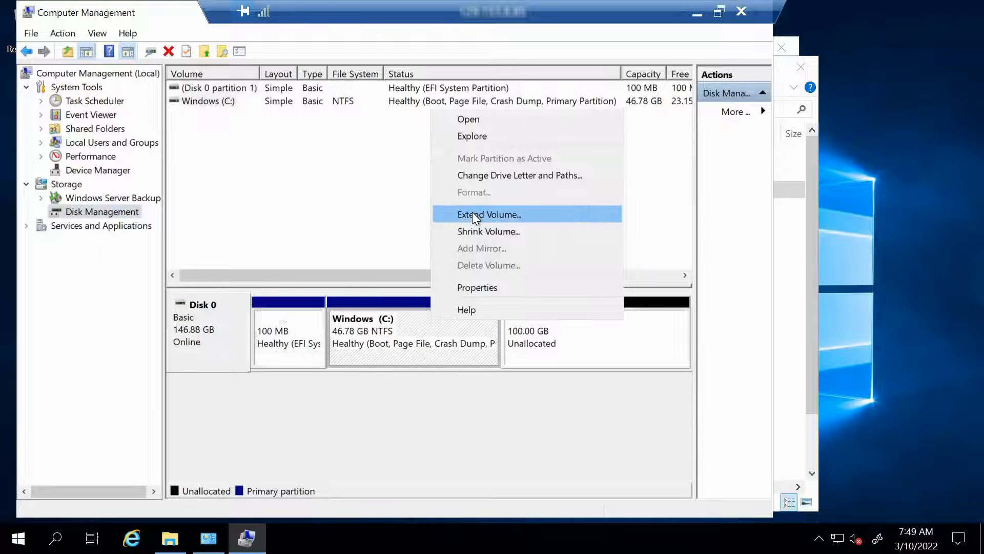
left_click(473, 213)
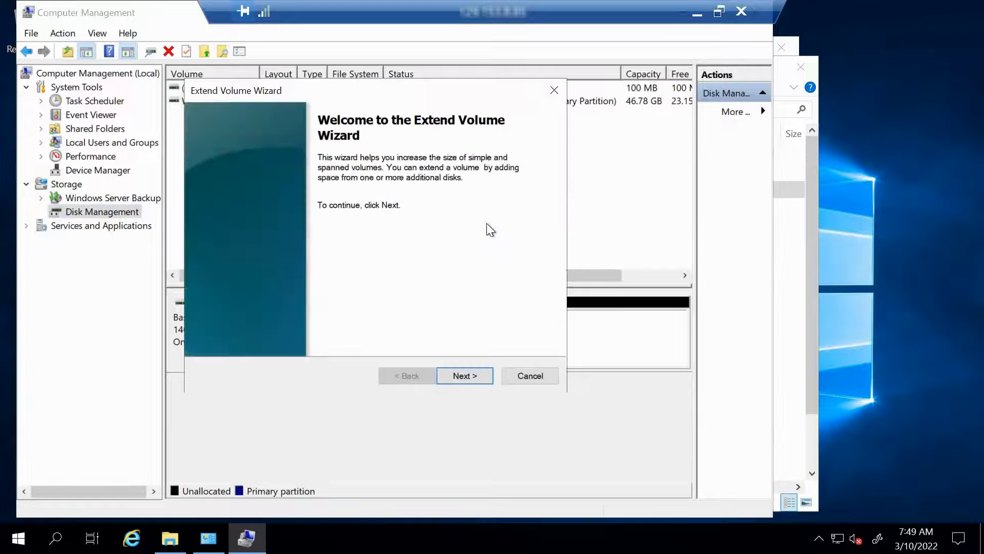
left_click(468, 375)
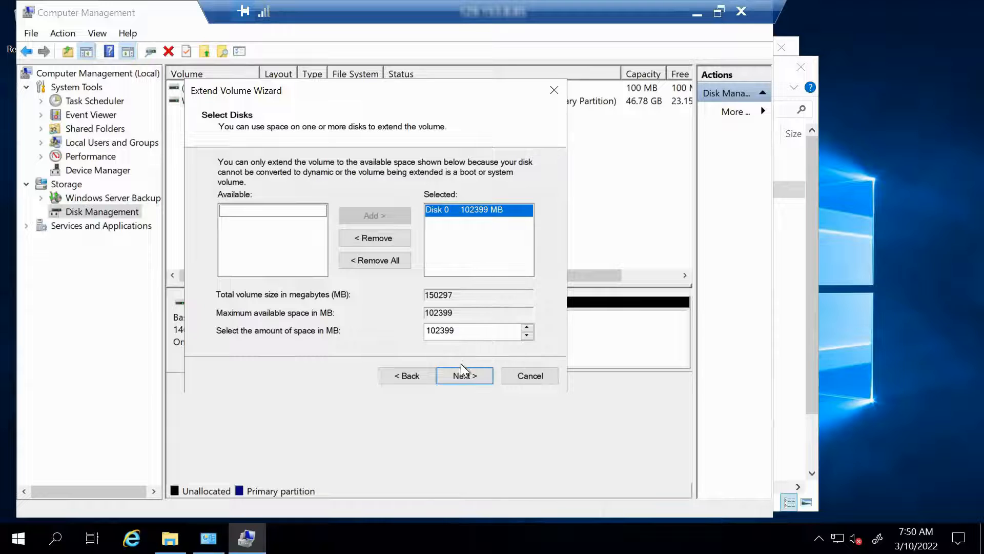
left_click(466, 376)
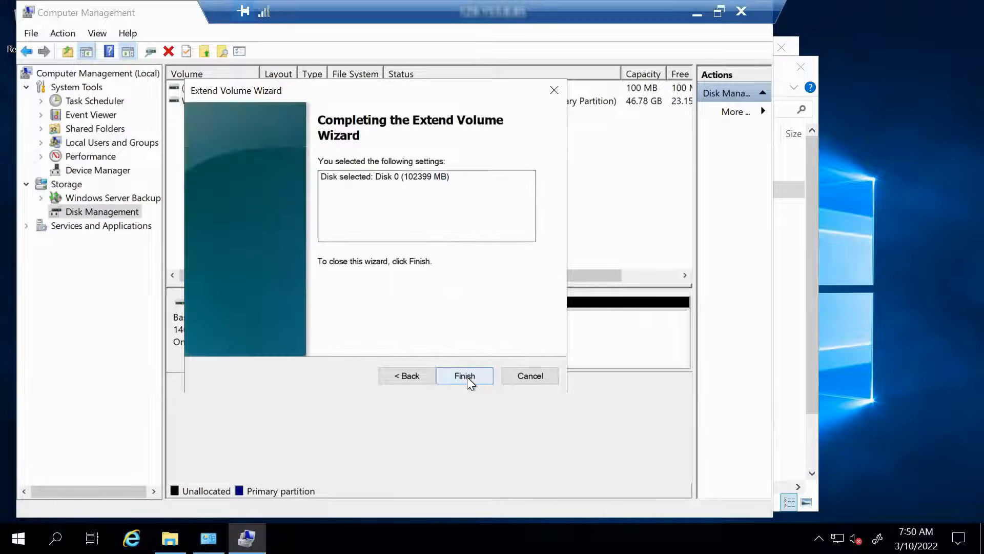
left_click(465, 377)
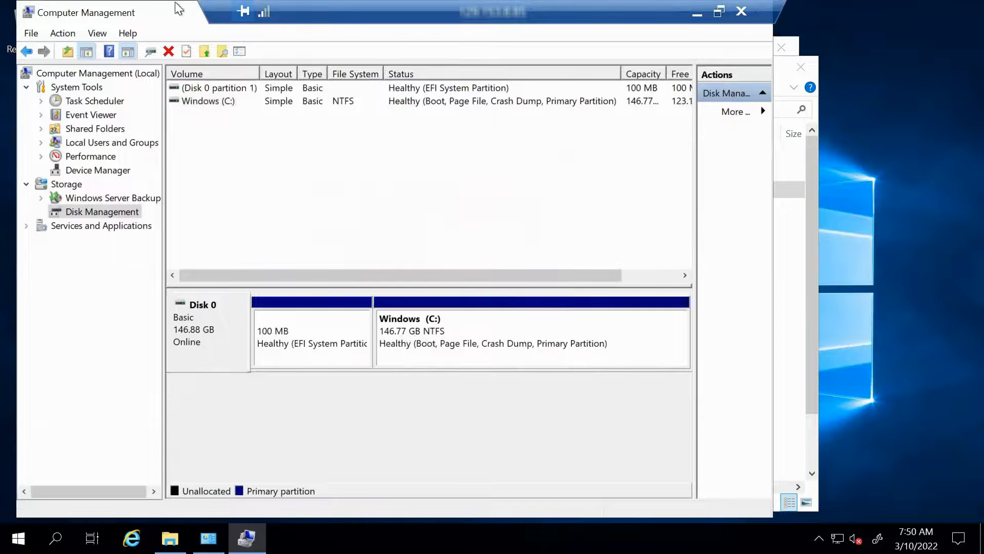
- Put Computer Management away, close Administrative Tools, check the C: drive's capacity under This PC and open the drive
left_click_drag(154, 21, 205, 101)
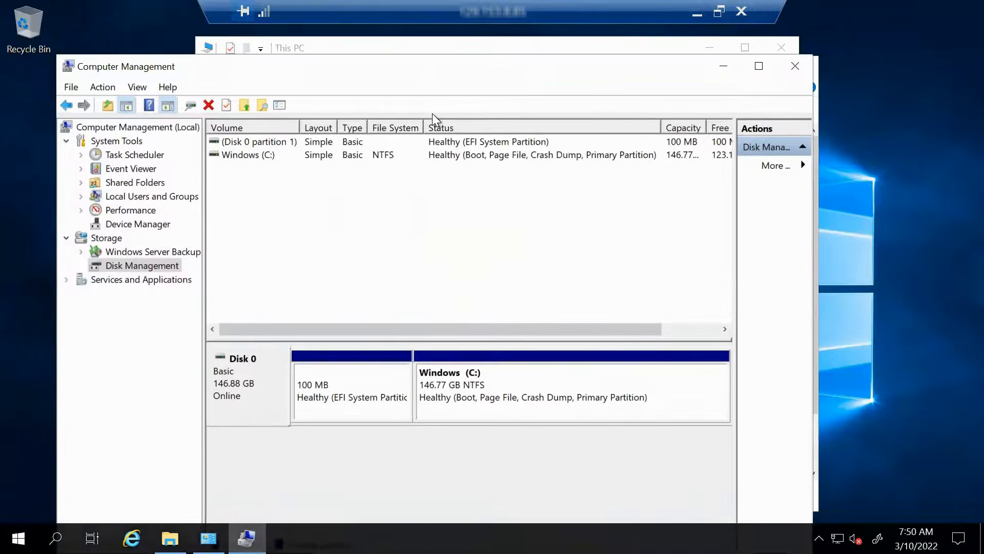
left_click(734, 92)
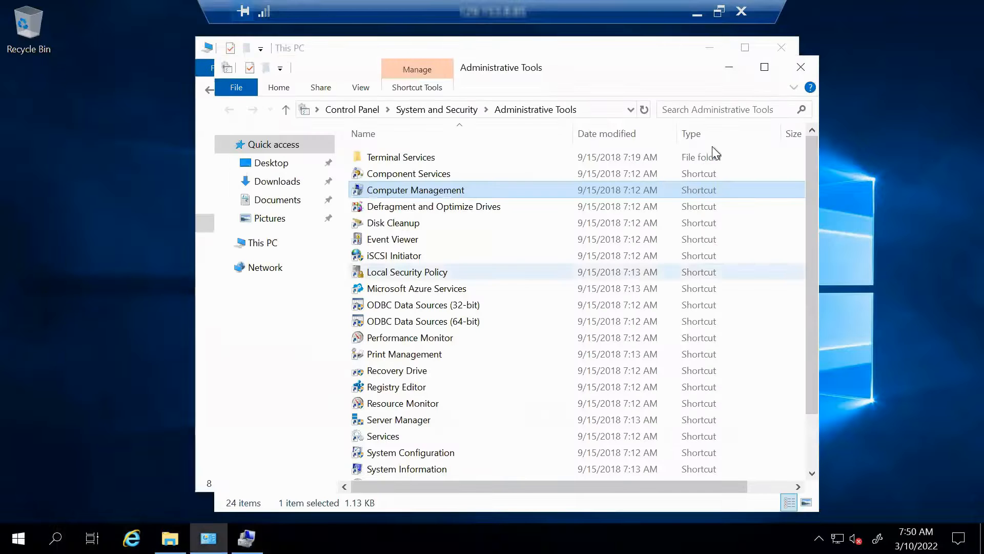
left_click(800, 67)
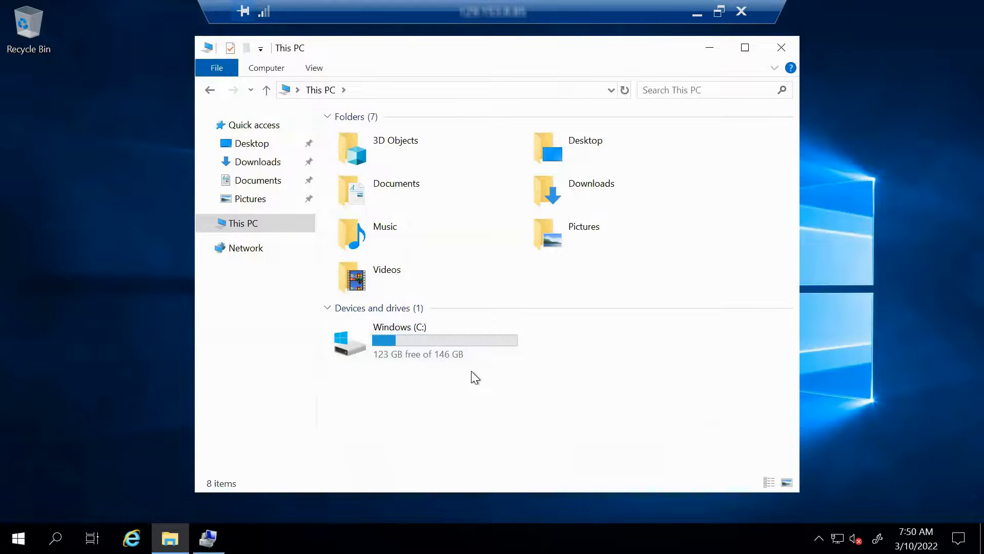
double_click(436, 344)
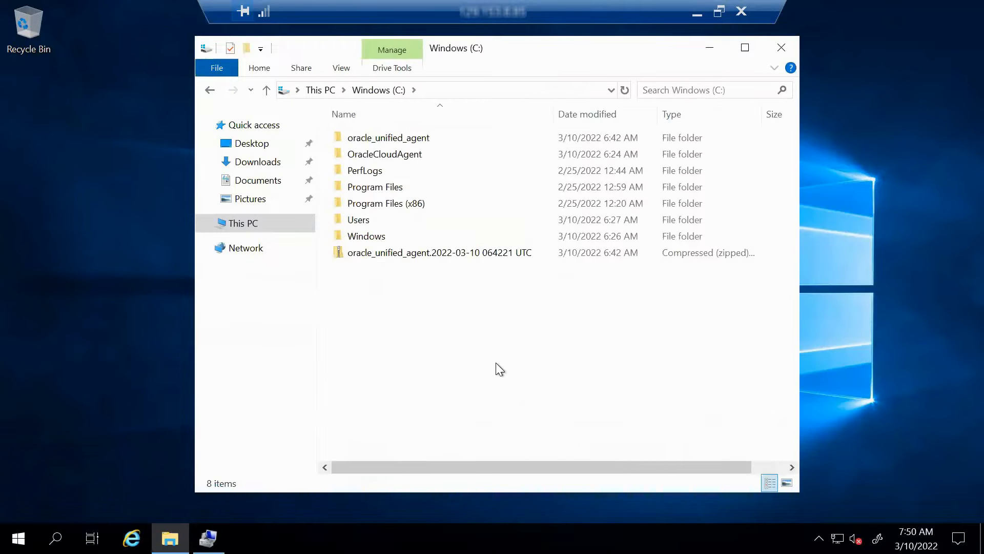